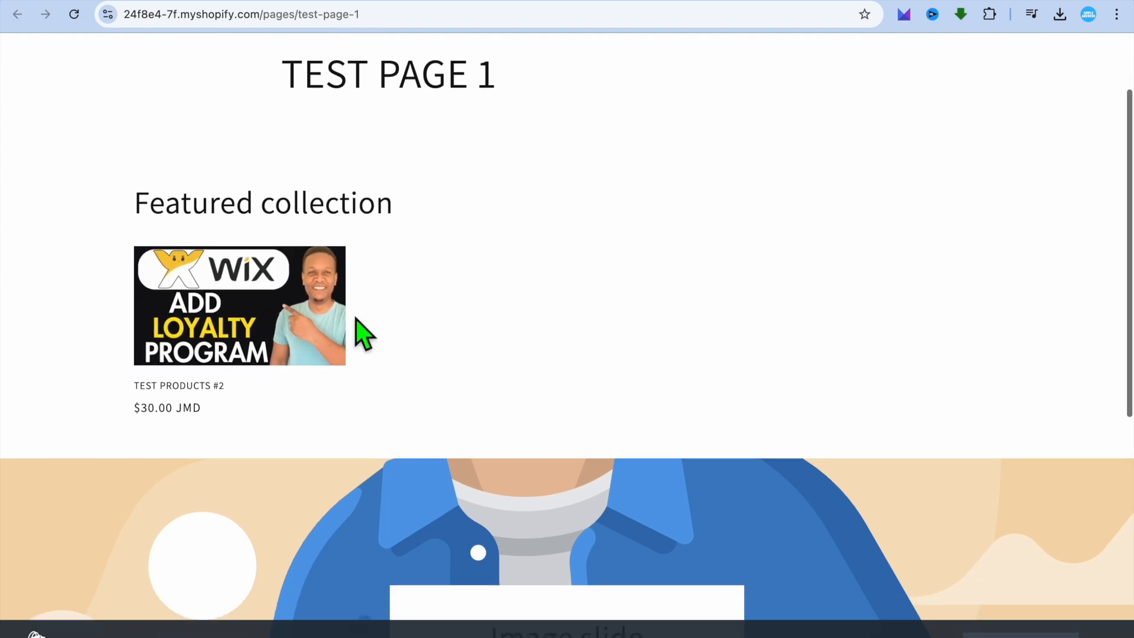
Step: Review the product and collection sections on the published TEST PAGE 1 and TEST PAGE 2
scroll(356, 319, down, 6)
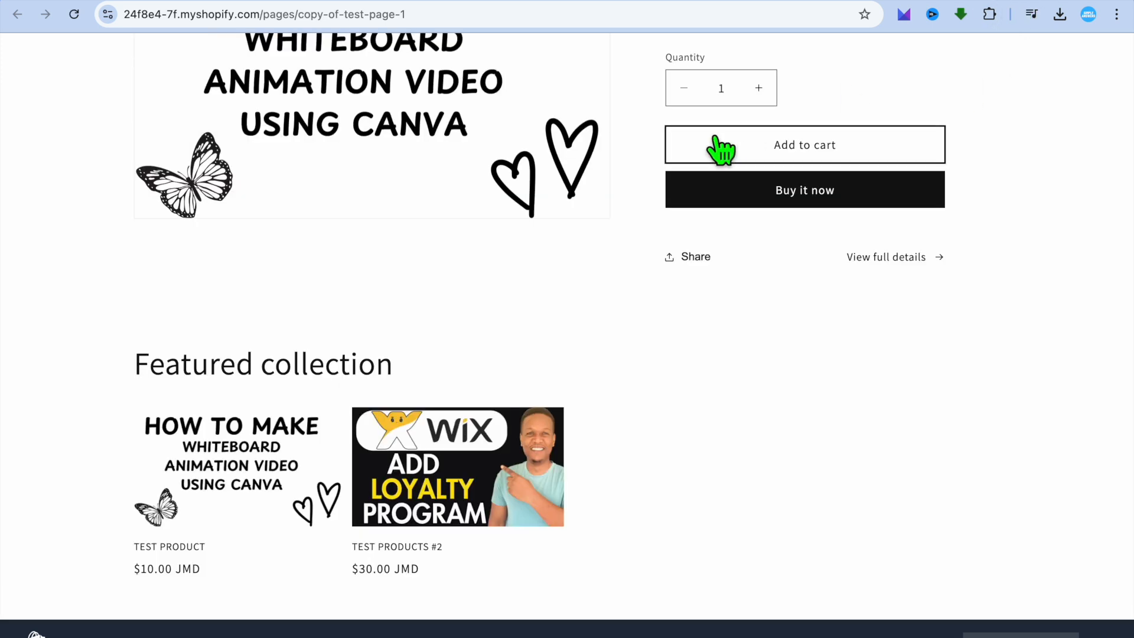
scroll(715, 135, up, 5)
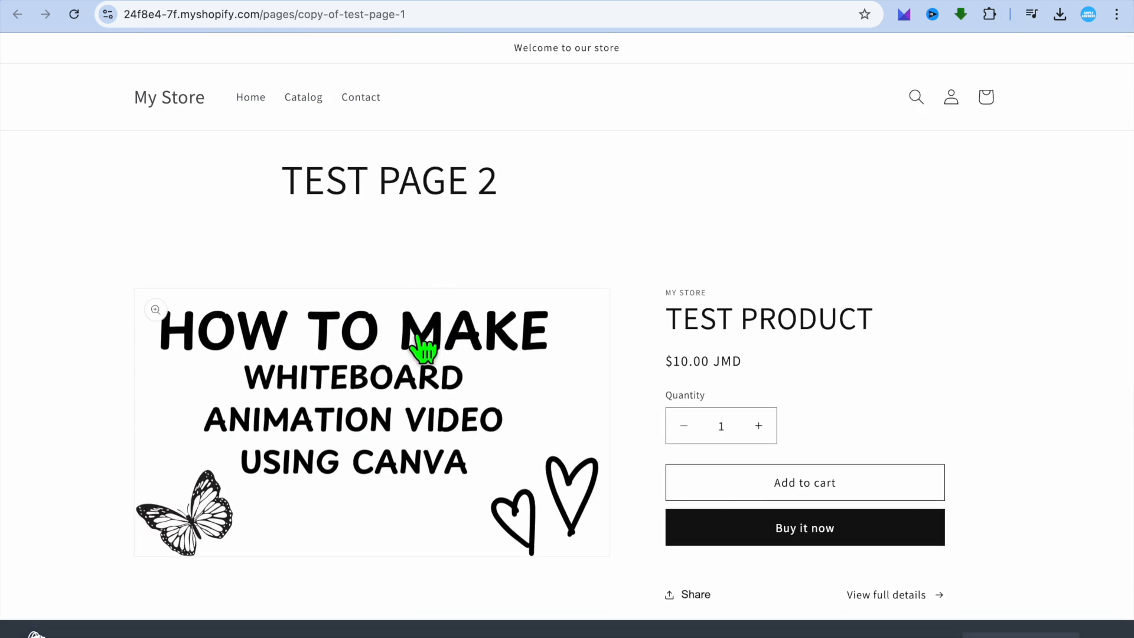
scroll(423, 348, down, 7)
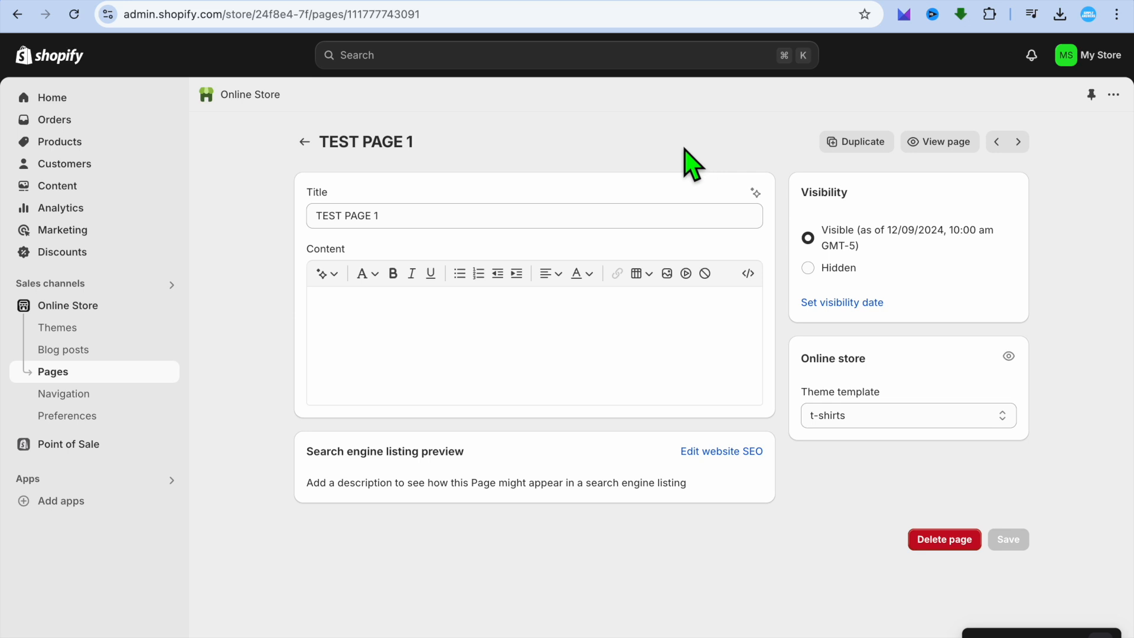
Step: Leave the TEST PAGE 1 settings and open the online store's current Dawn theme for customization
click(304, 142)
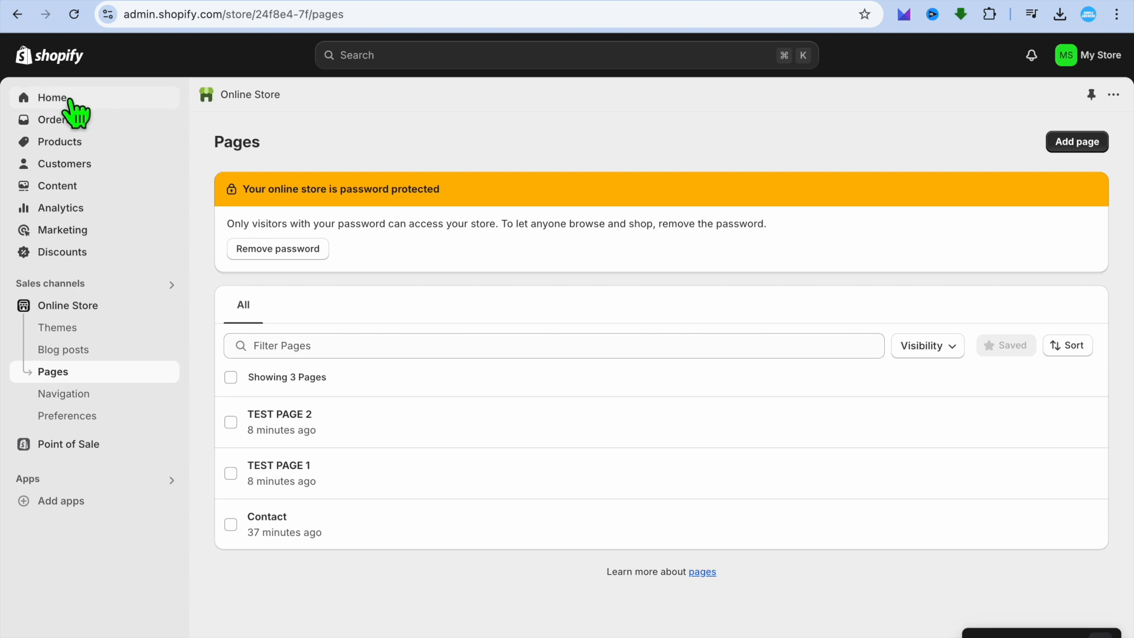
click(67, 99)
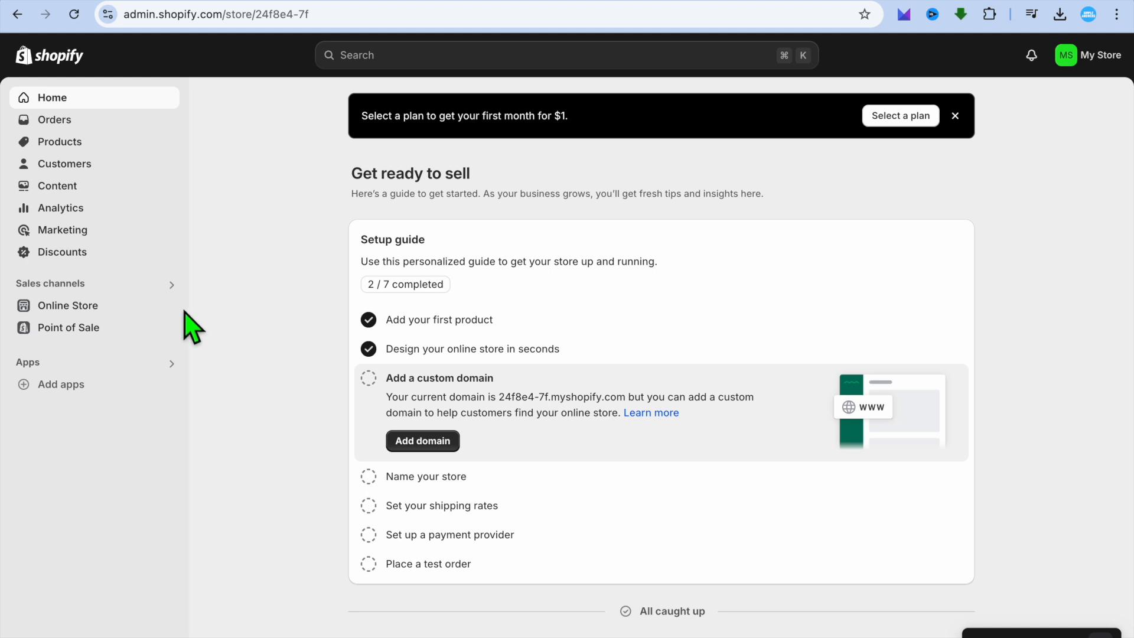
click(89, 306)
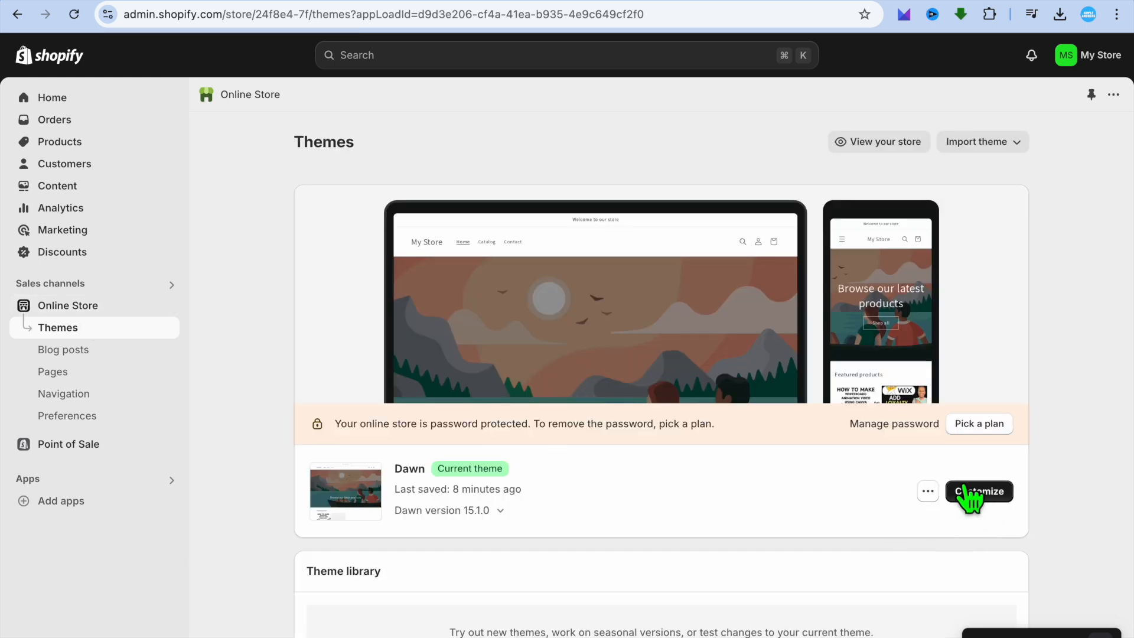
click(968, 491)
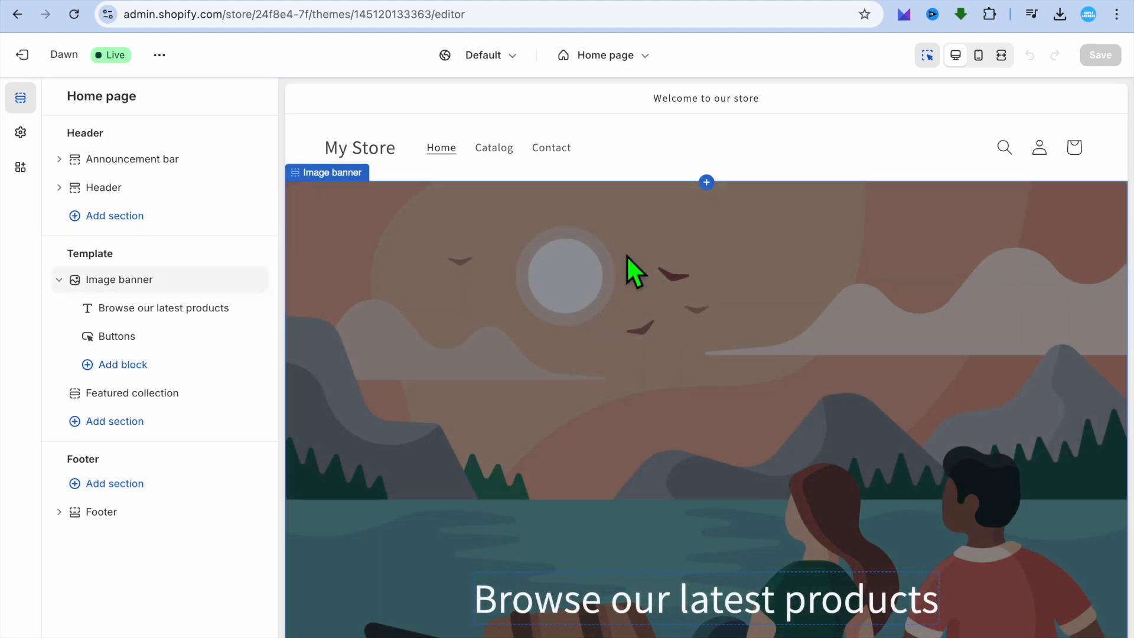
Step: Create a page template named TEST PRODUCT PAGE based on the Default page
click(620, 56)
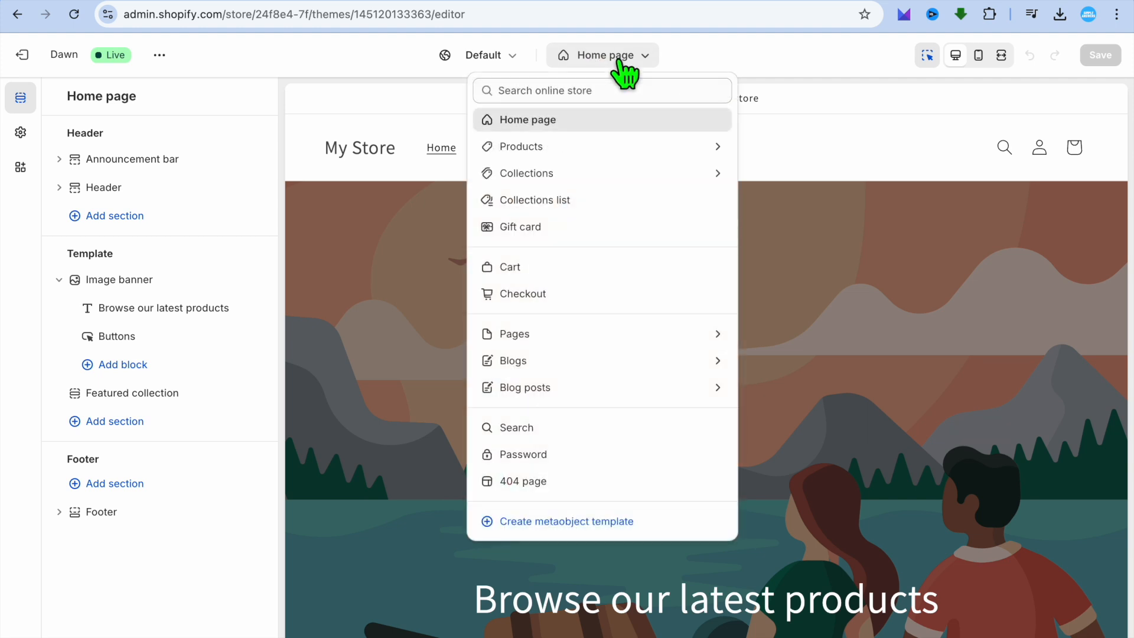
click(571, 334)
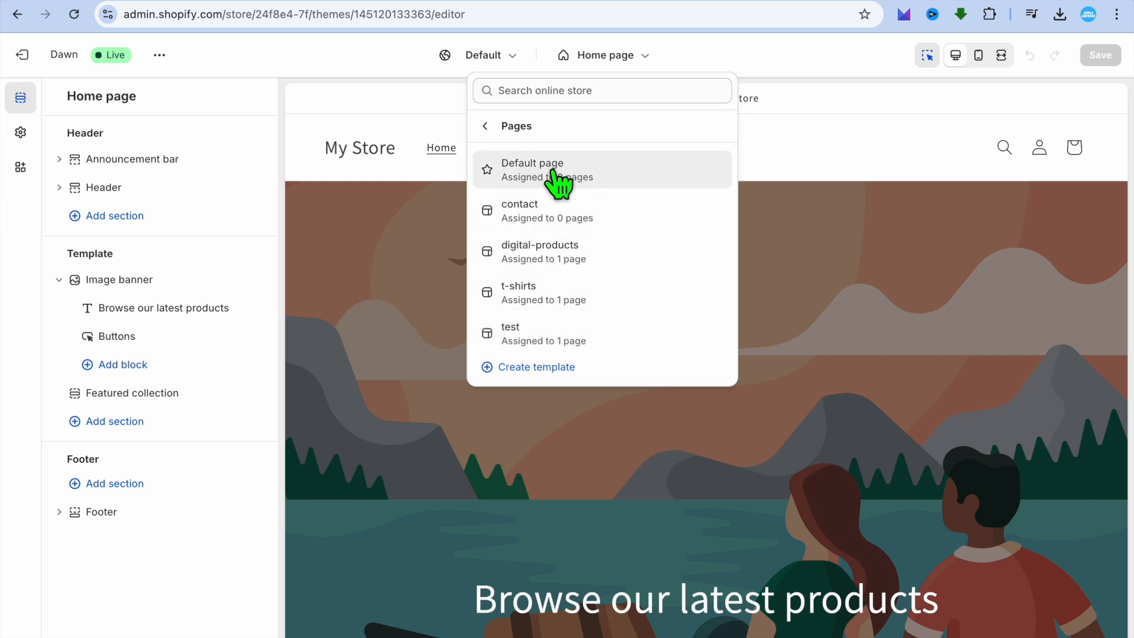
click(555, 377)
click(475, 359)
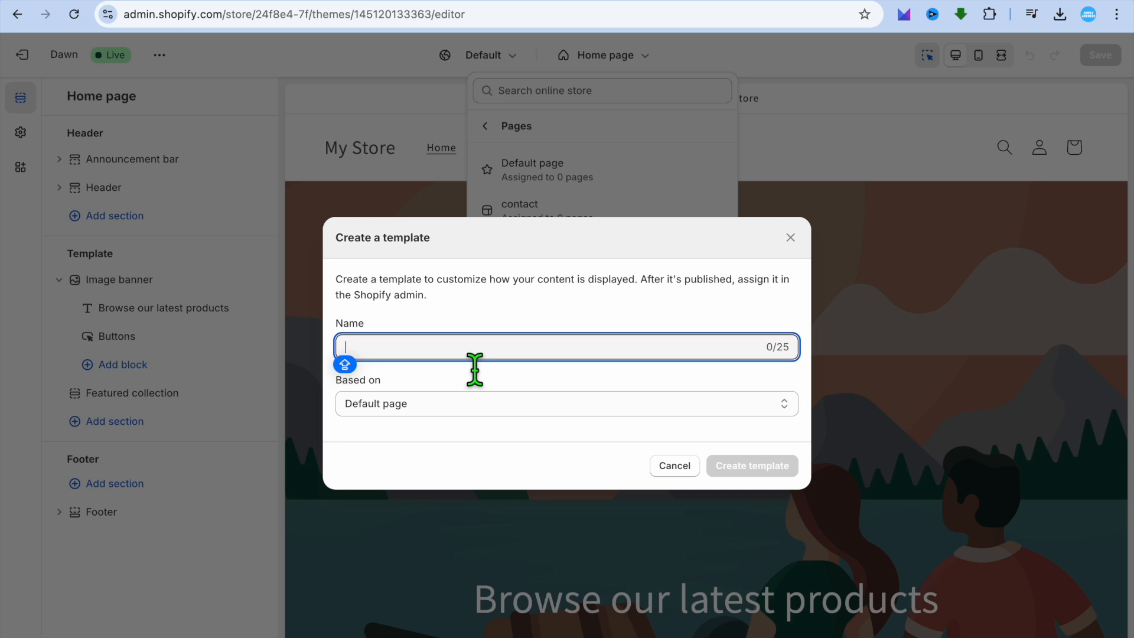
text(TEST PRO)
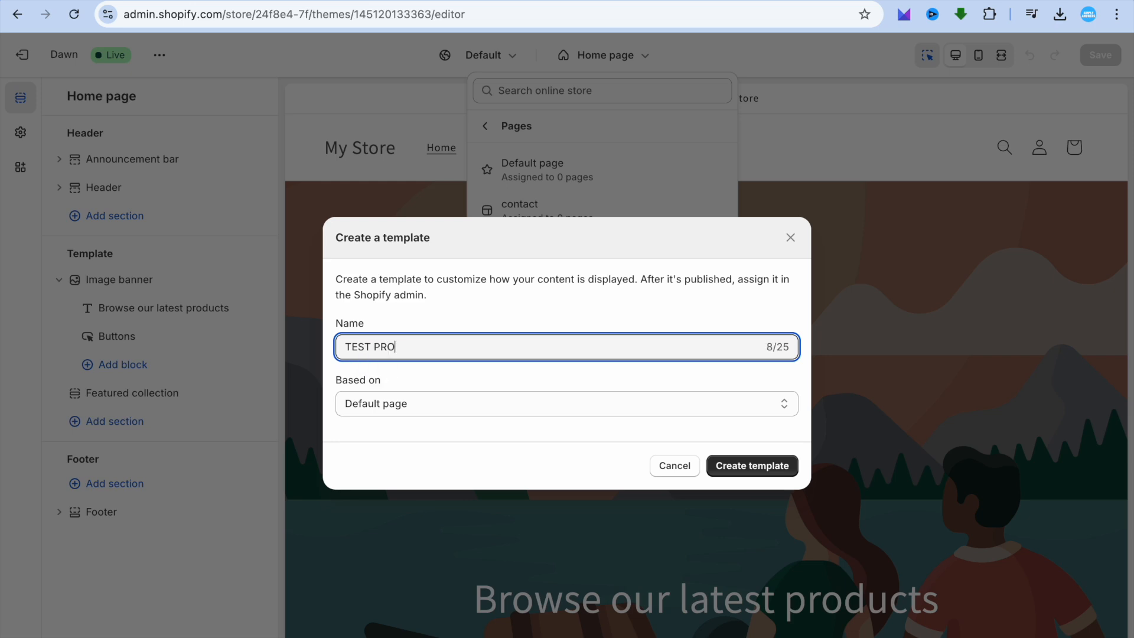
text(DUCT PAGE)
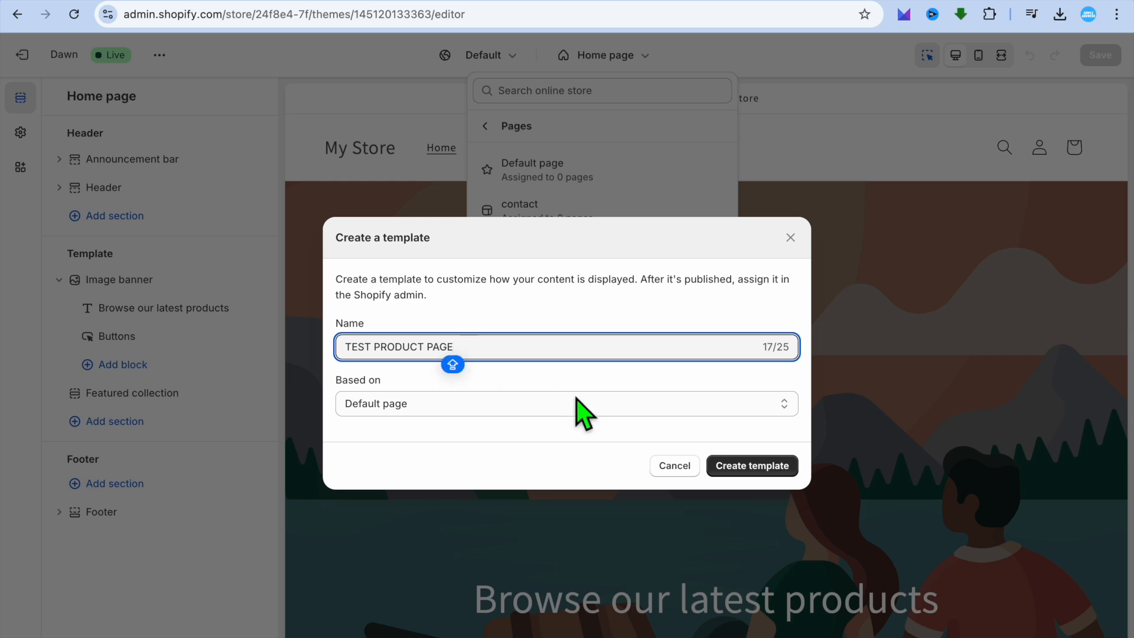
click(745, 467)
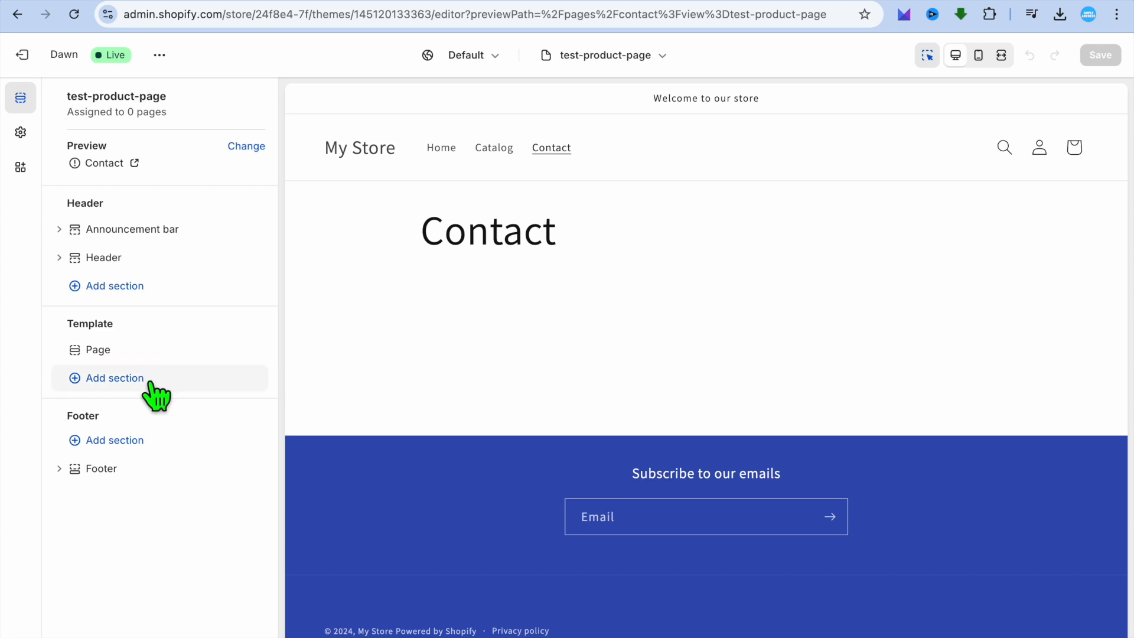
Step: Hide the Page section in the test-product-page template
click(106, 353)
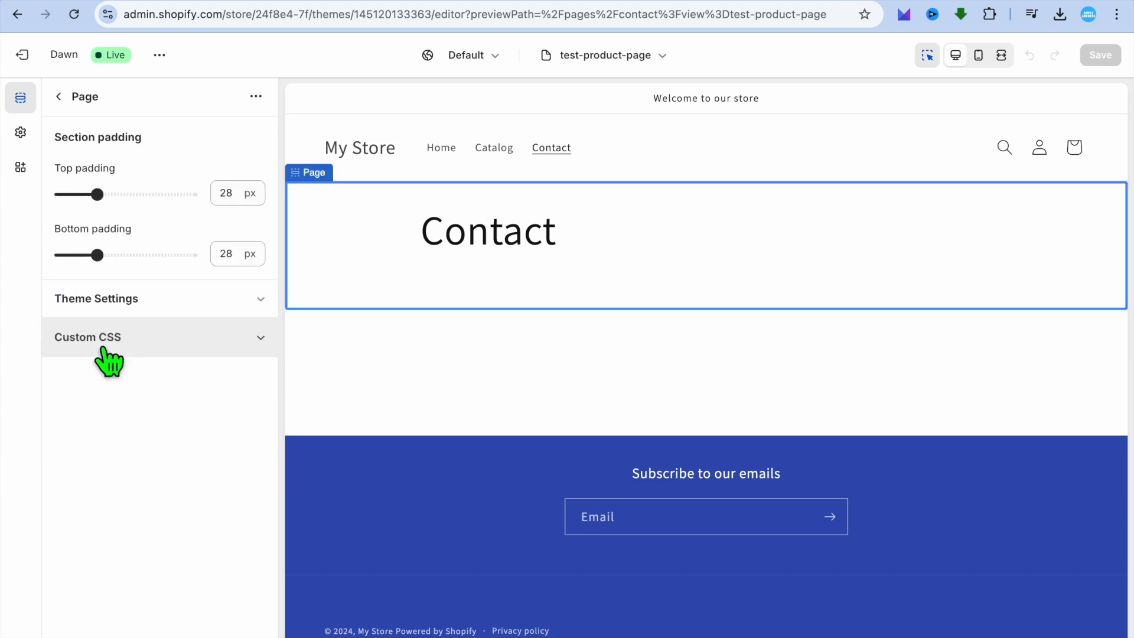
click(70, 98)
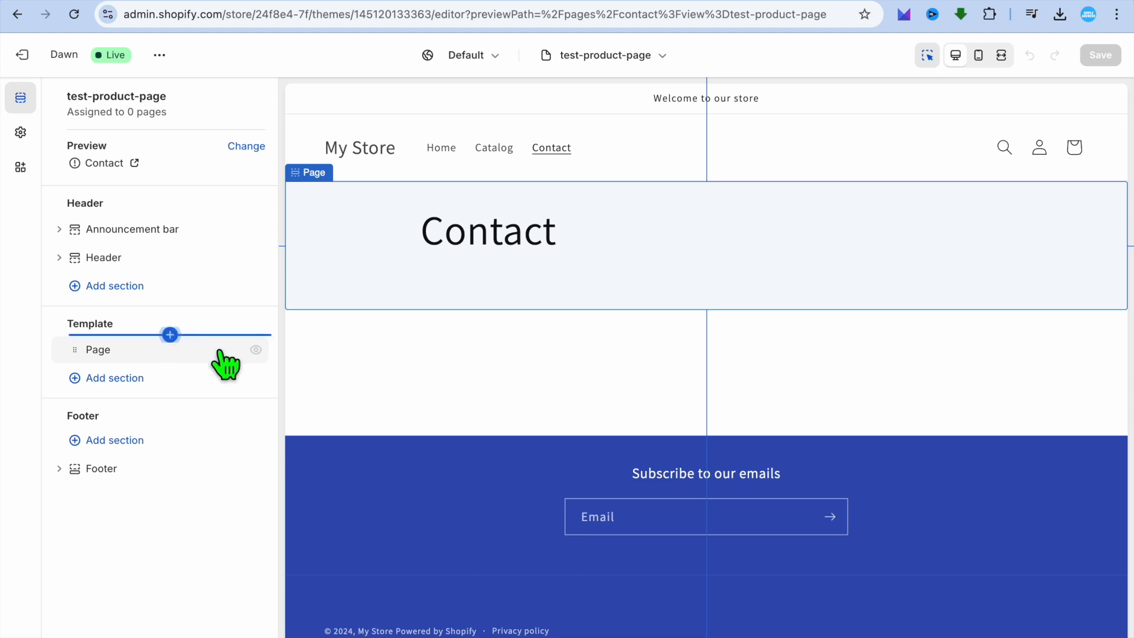
click(255, 350)
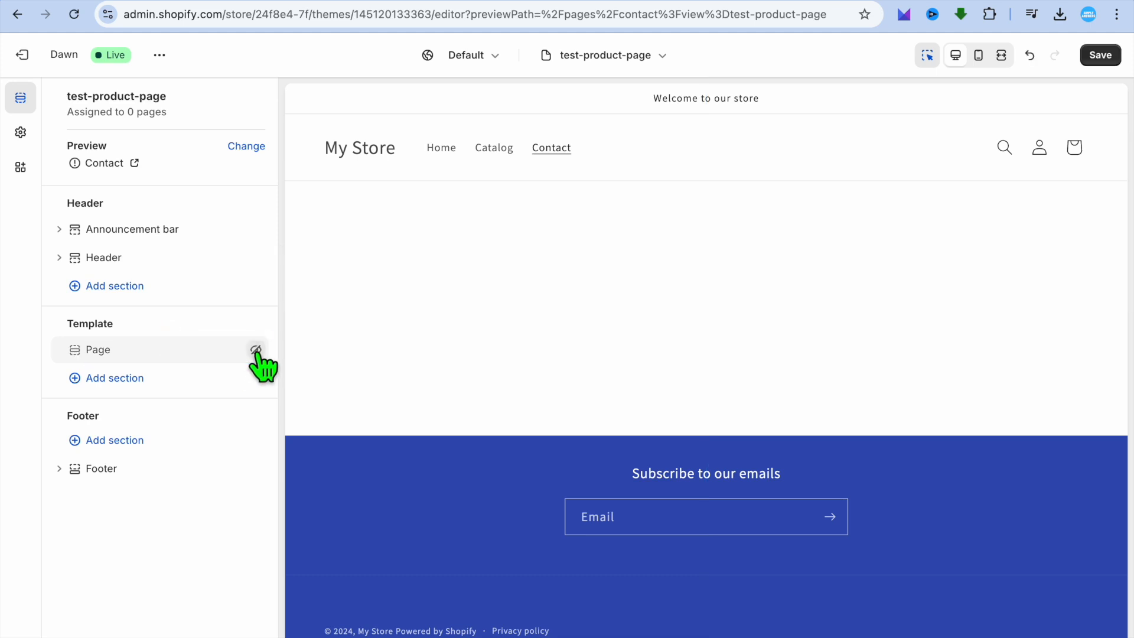
Step: Add a Featured product section to the template and assign SECOND PRODUCT to it
click(113, 380)
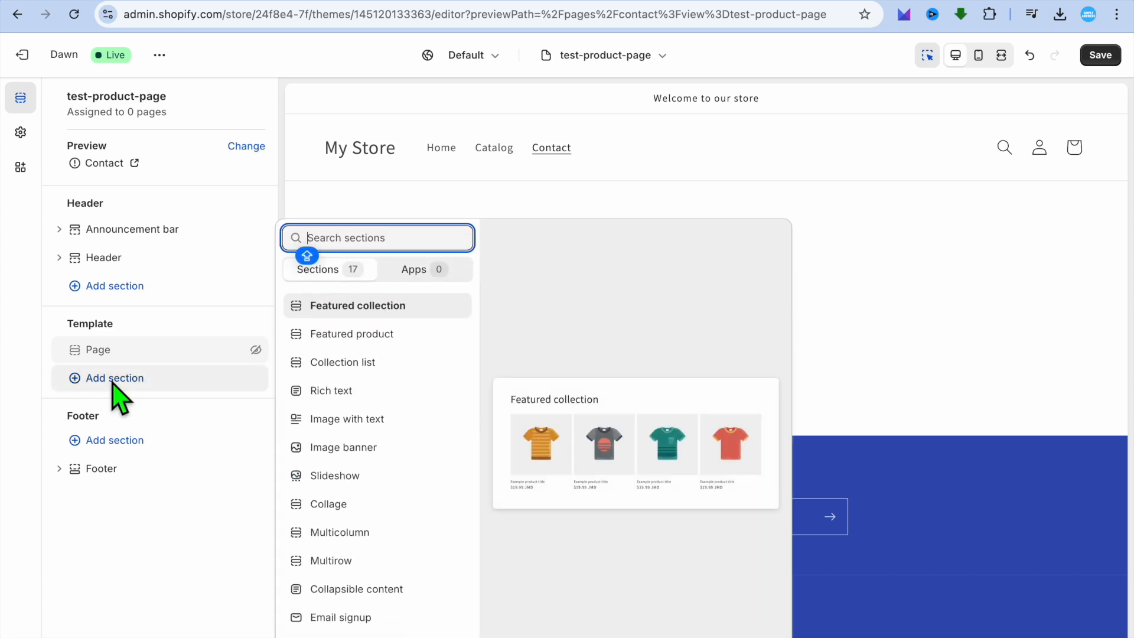
click(368, 334)
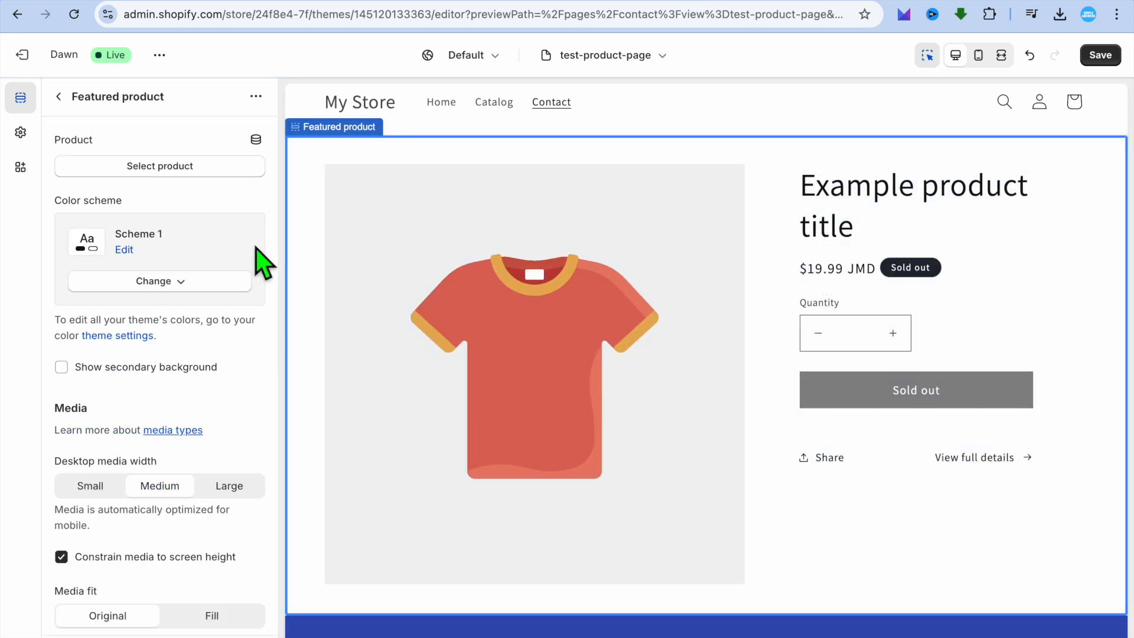
click(153, 168)
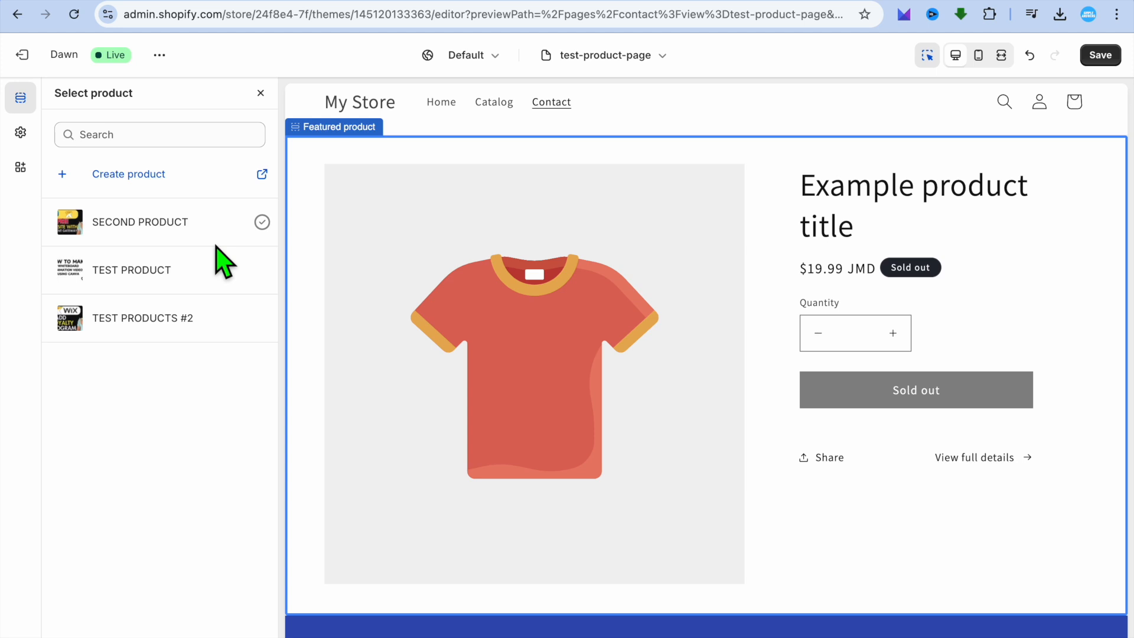
click(152, 222)
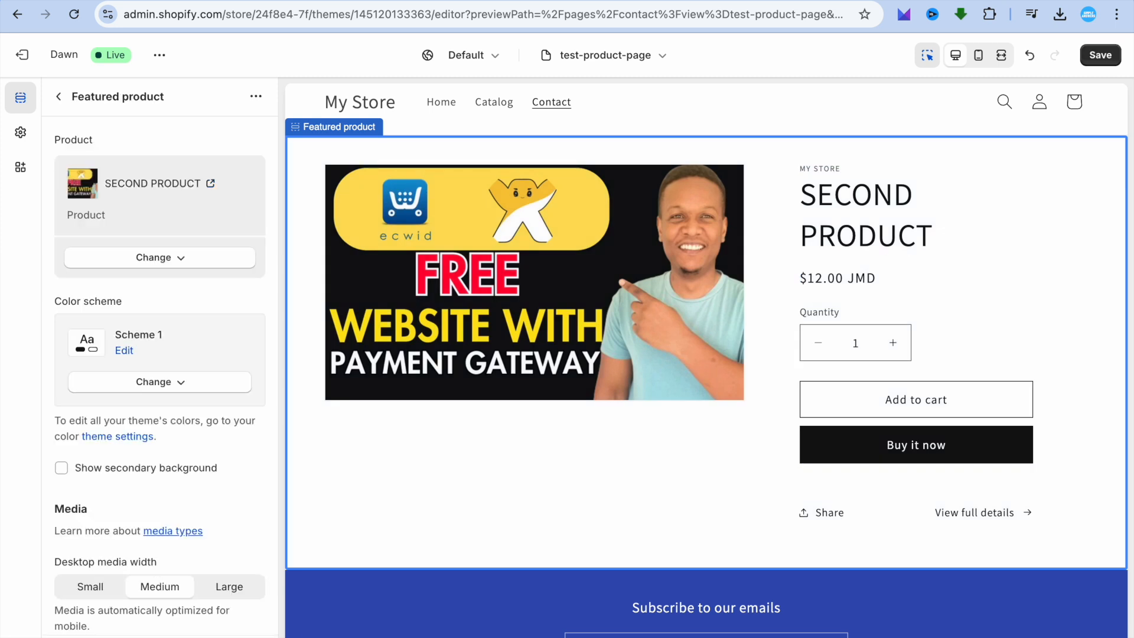
click(59, 97)
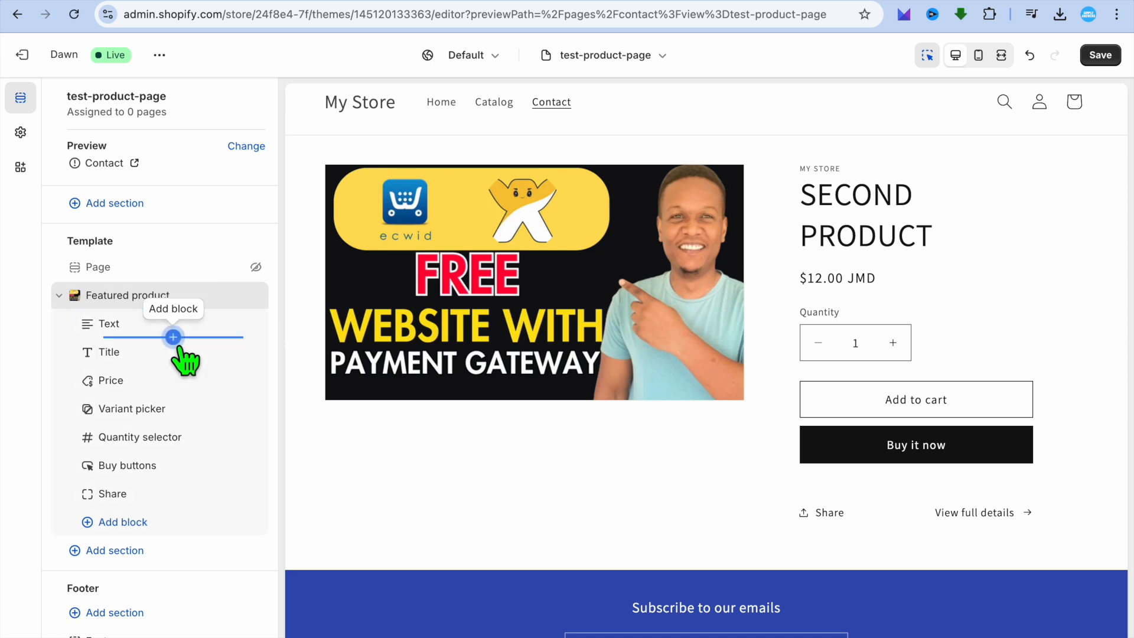
Step: Add a Featured collection section below the featured product, assign COLLECTION OF TEST to it, and save the template
click(144, 552)
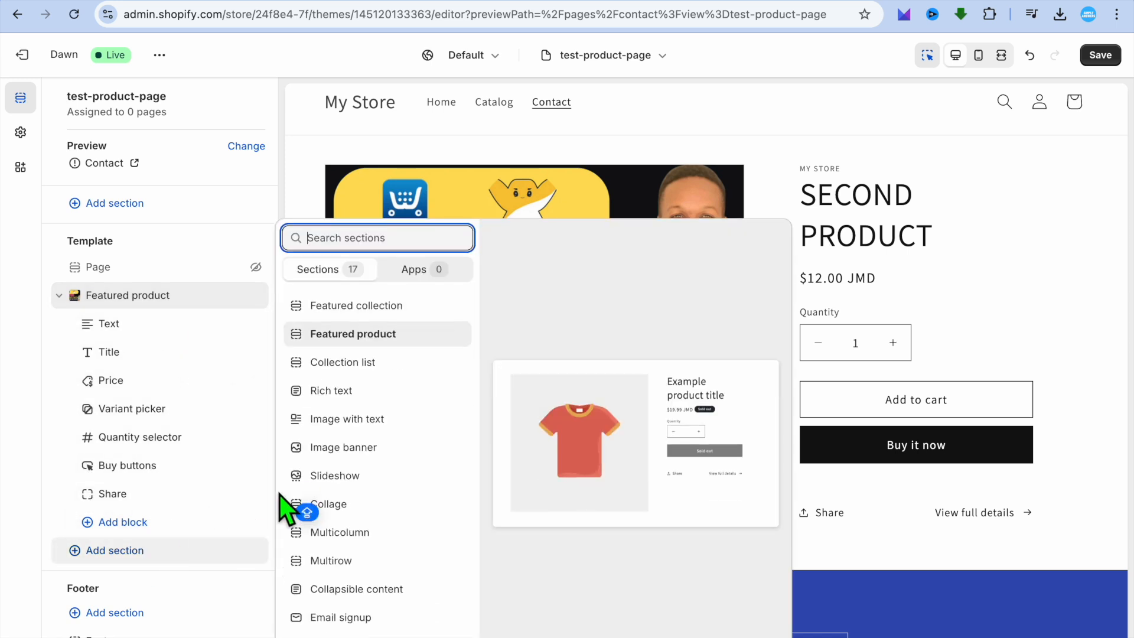
click(372, 312)
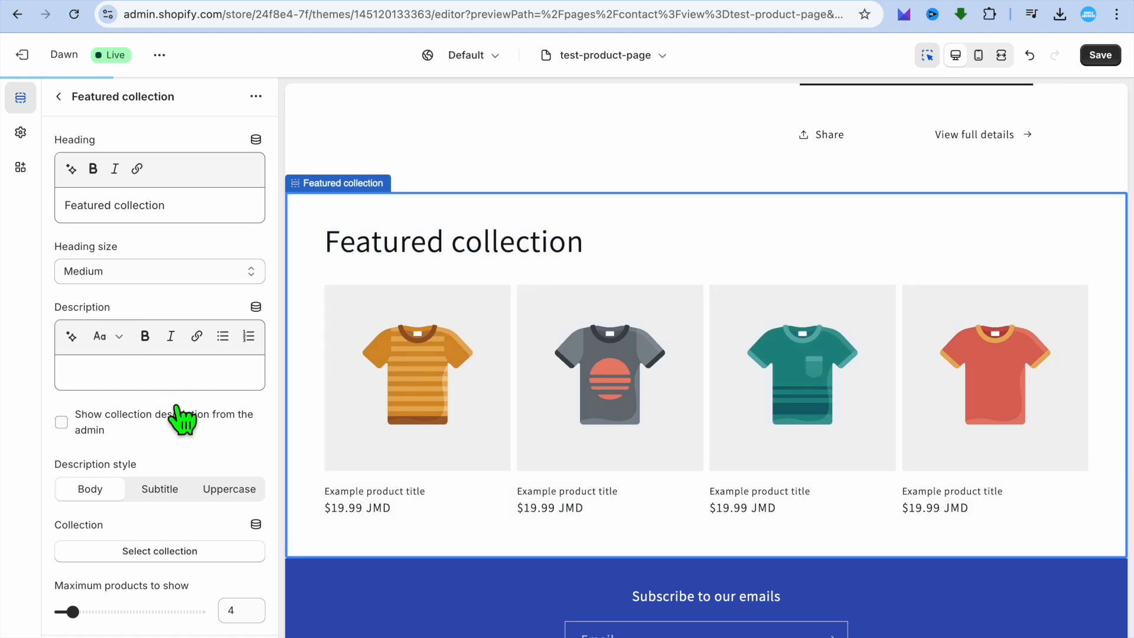
scroll(185, 421, down, 1)
scroll(185, 421, down, 6)
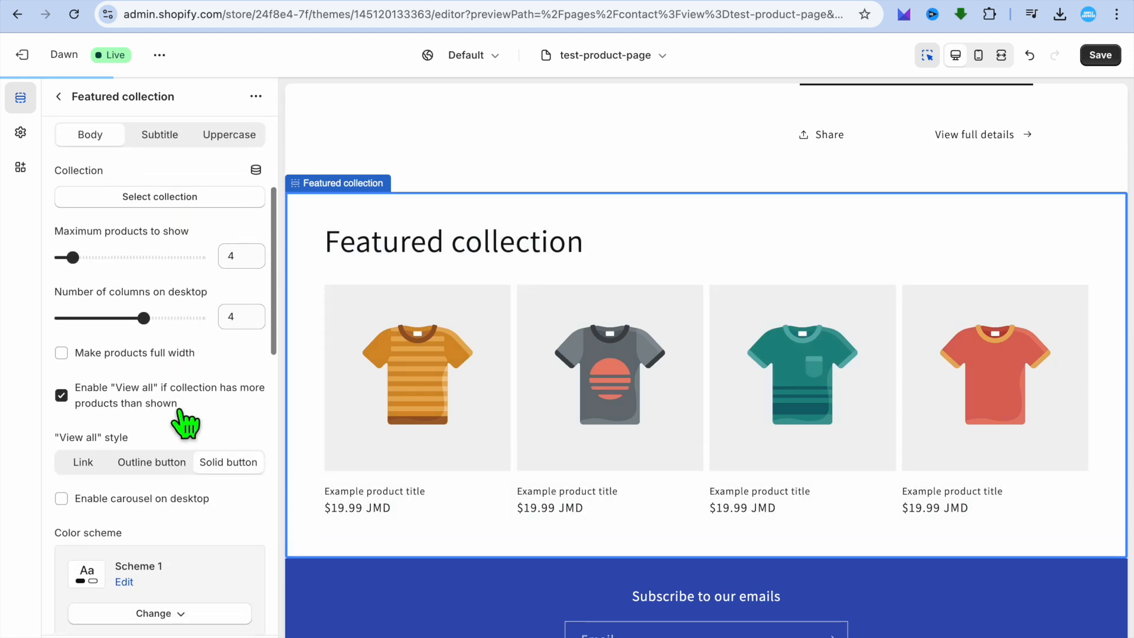
scroll(185, 422, up, 1)
click(163, 235)
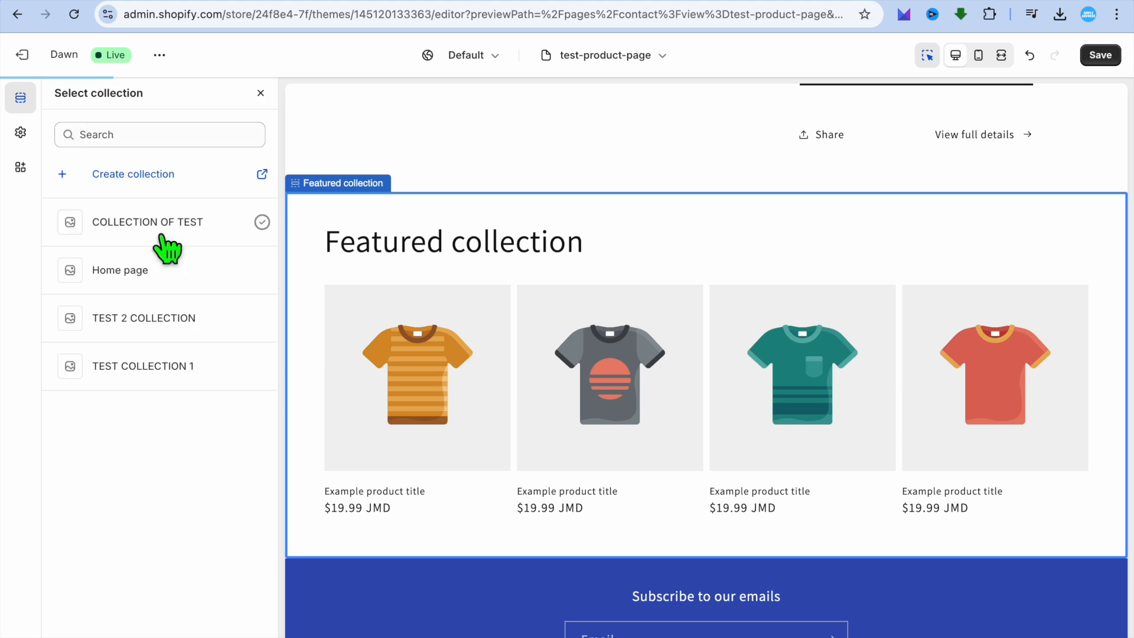
click(160, 240)
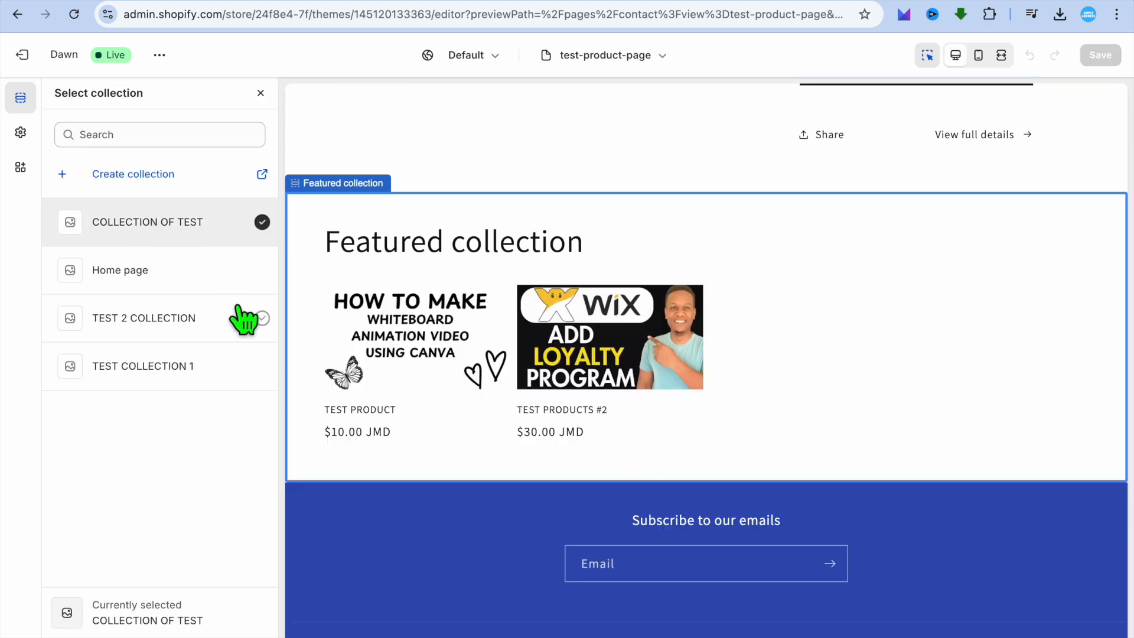
click(260, 636)
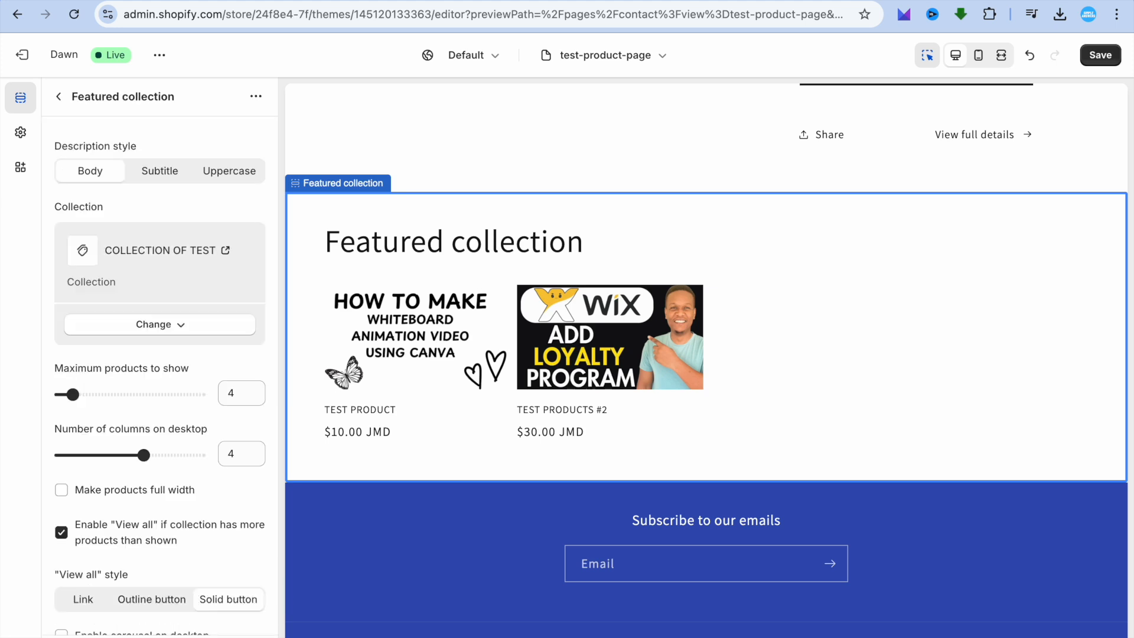
scroll(638, 423, up, 7)
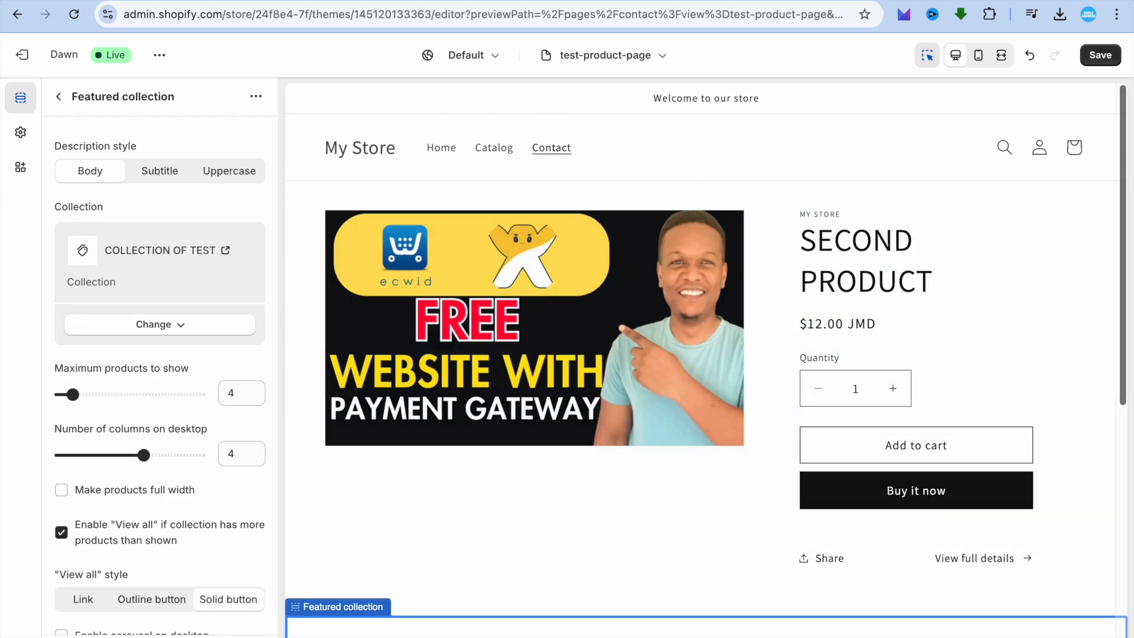
click(1100, 58)
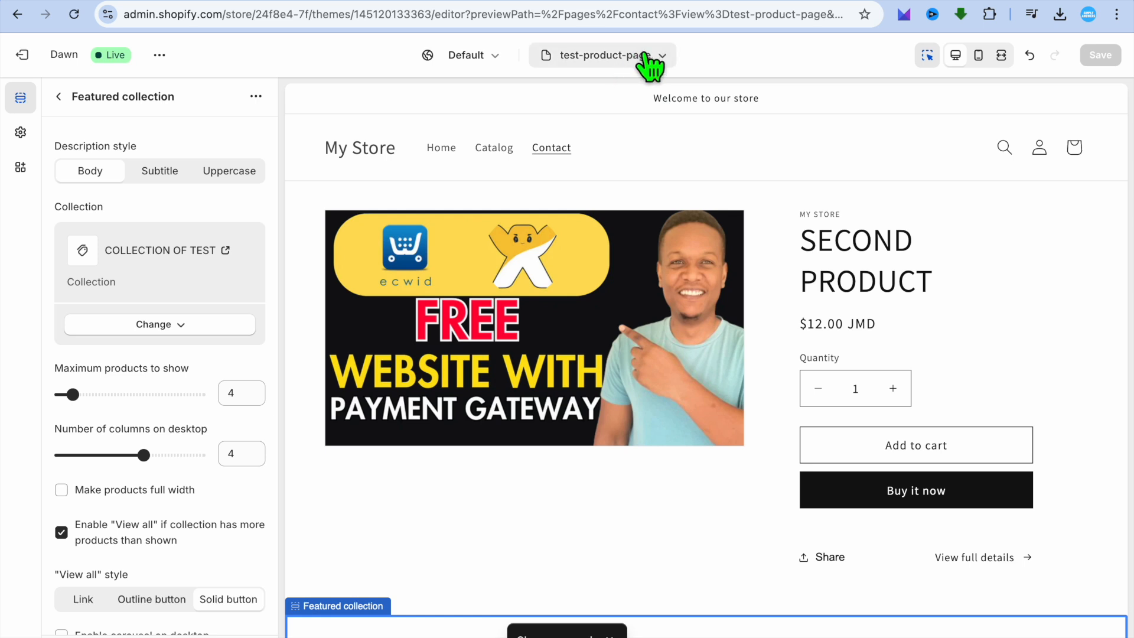
Step: Create another page template named DIGITAL PRODUCTS PAGE based on the Default page
click(629, 55)
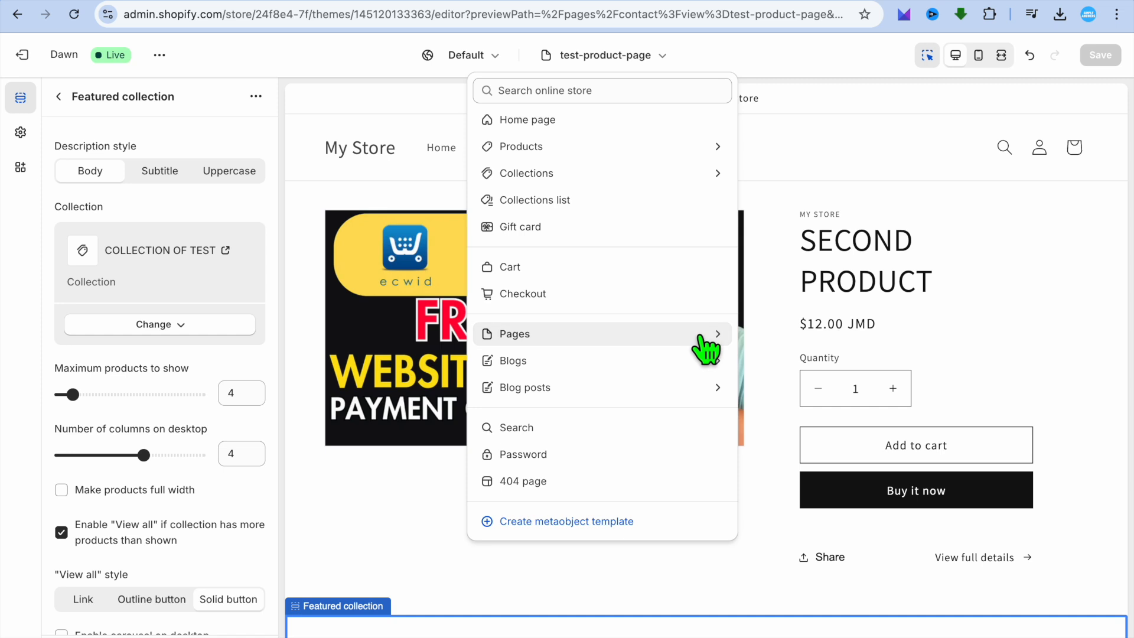
click(625, 336)
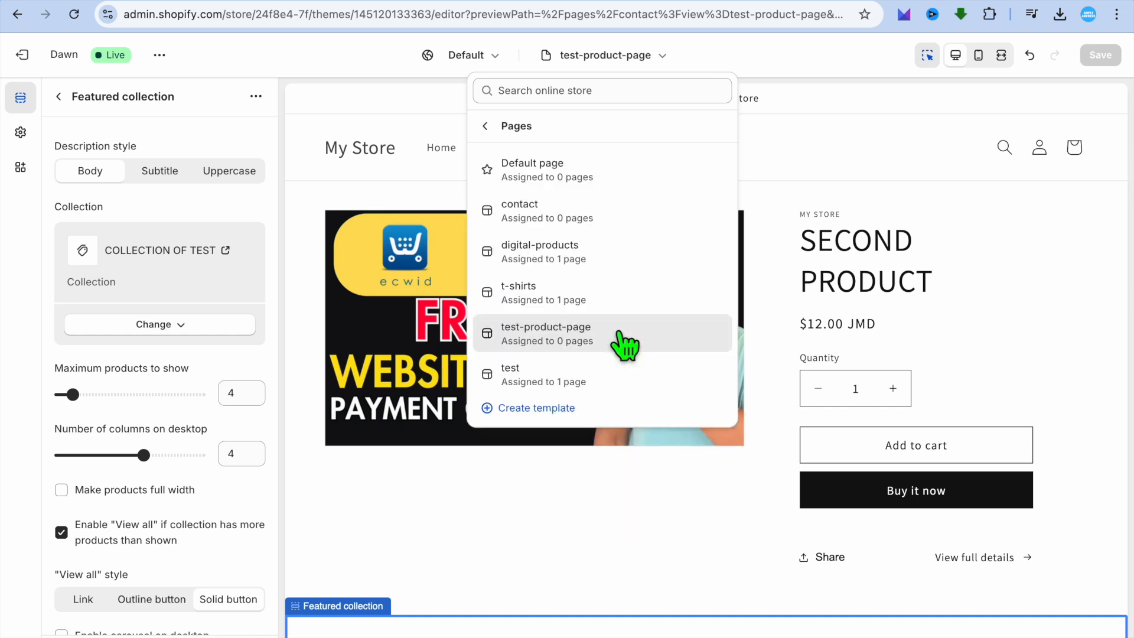
click(576, 409)
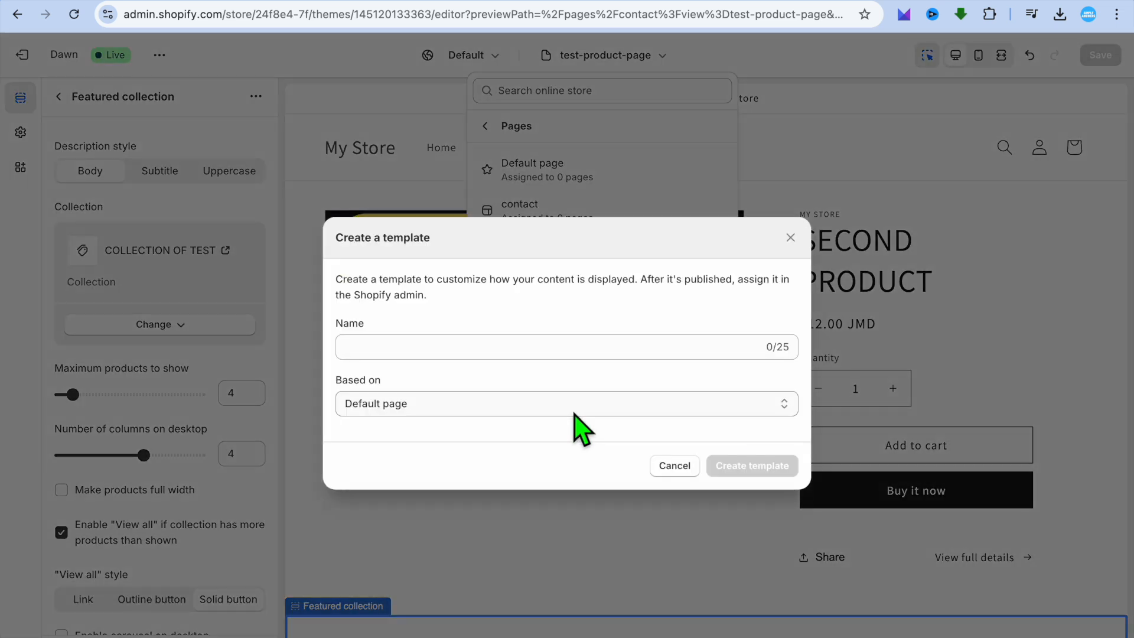
click(471, 353)
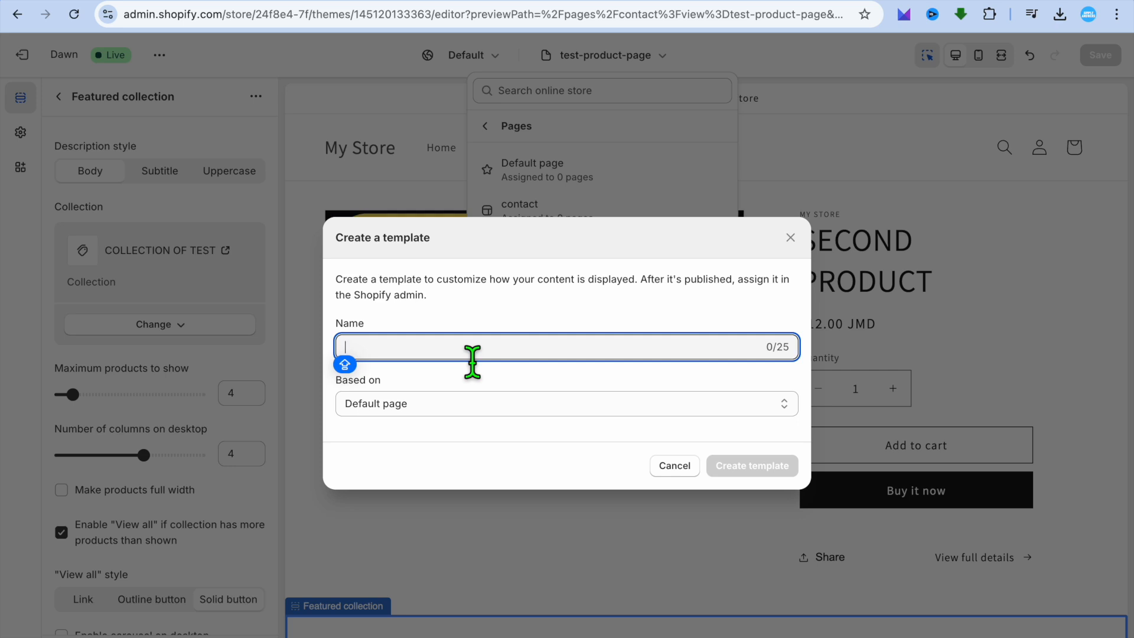
text(DIGITAL PRODU)
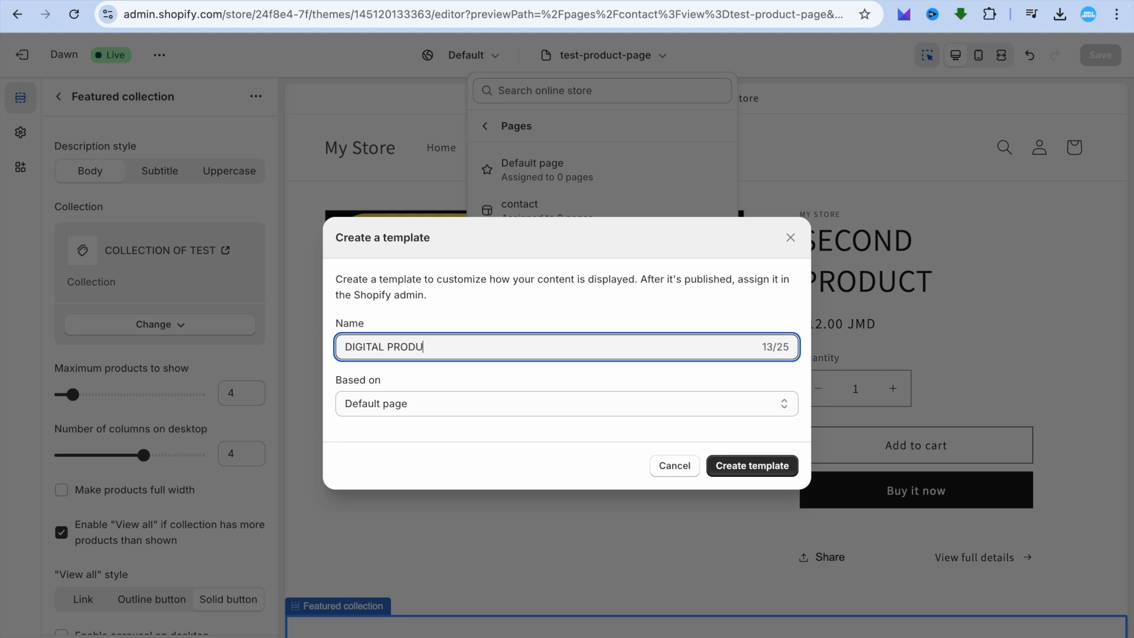
text(CTS PAGE)
click(753, 466)
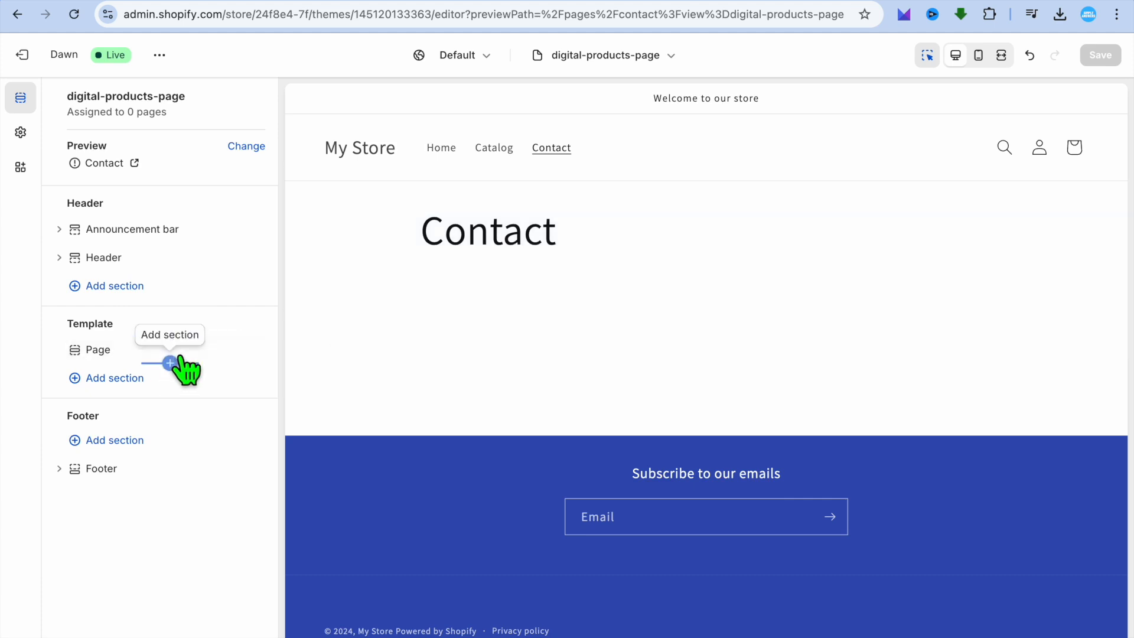
Step: Hide the template's Page section and add a Featured product section with TEST PRODUCTS #2 assigned to it
click(255, 350)
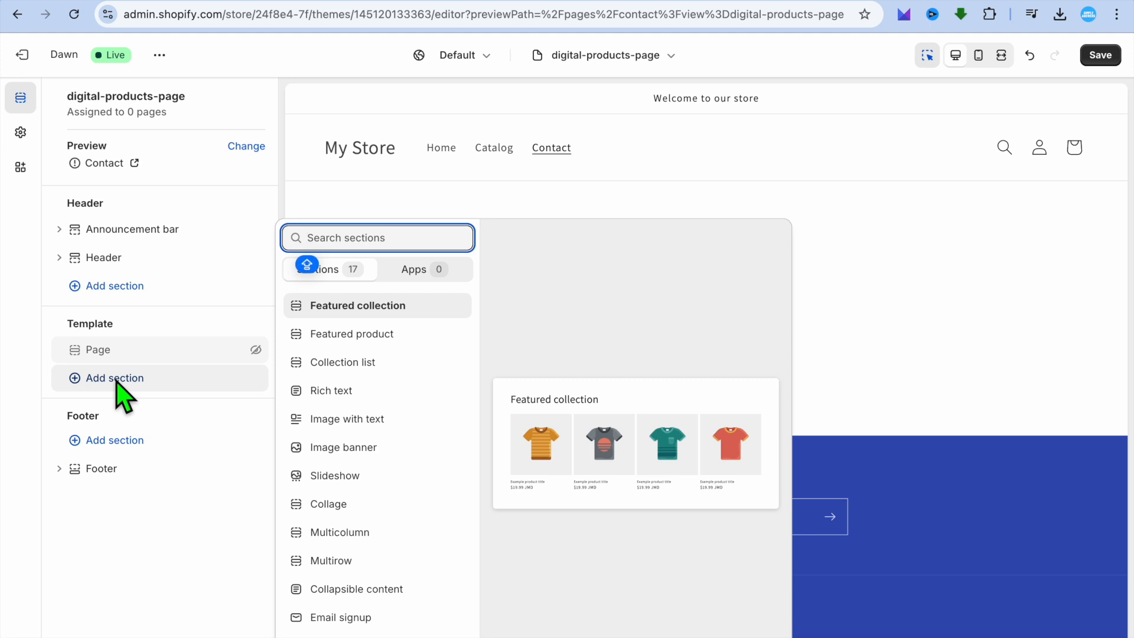
click(374, 336)
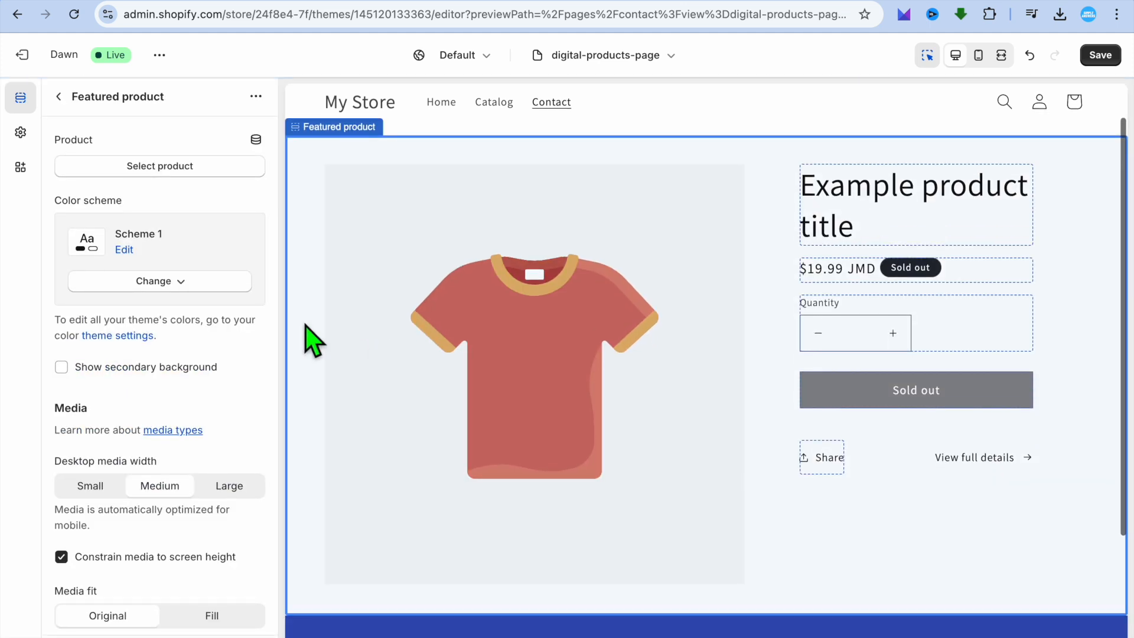
click(163, 166)
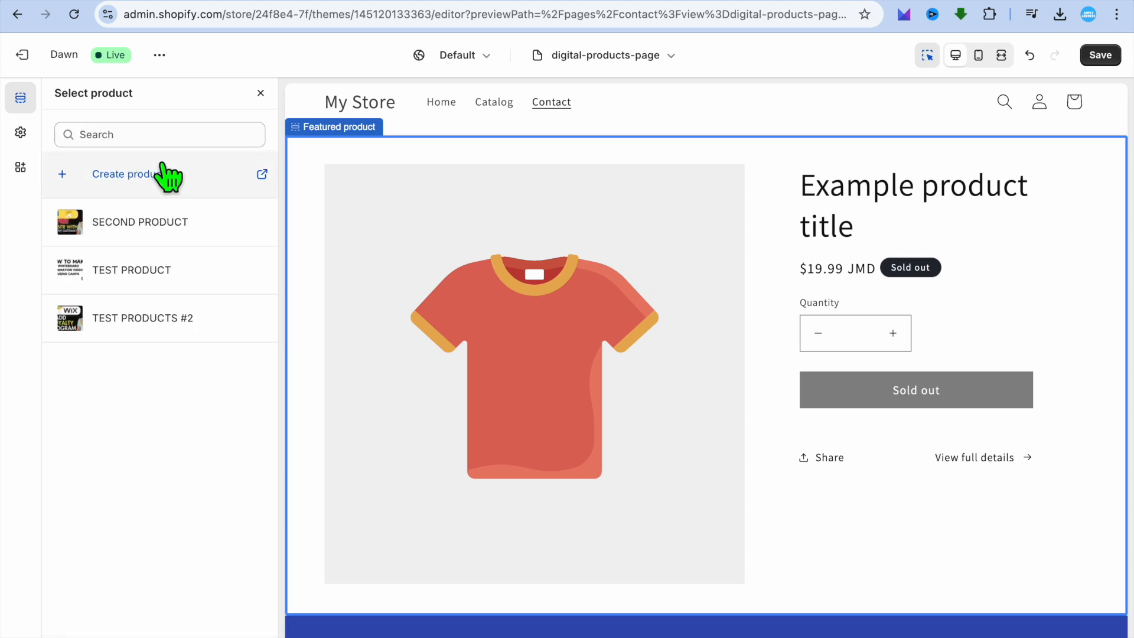
click(127, 322)
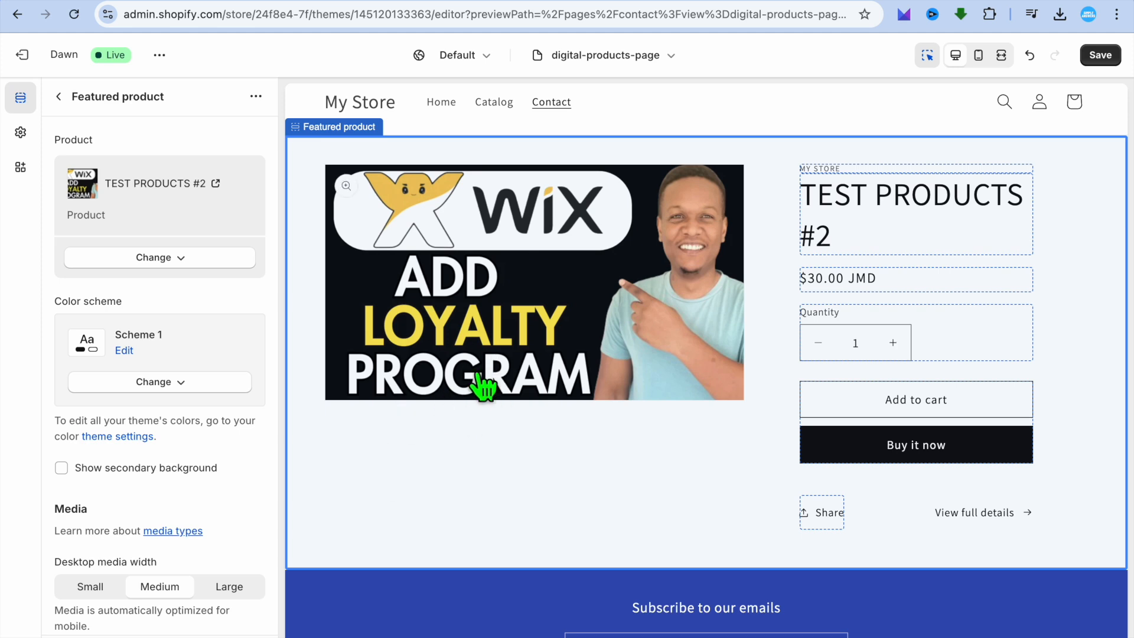
Step: Check the featured product in the preview, then save the digital-products-page template and exit the theme editor
scroll(464, 427, down, 2)
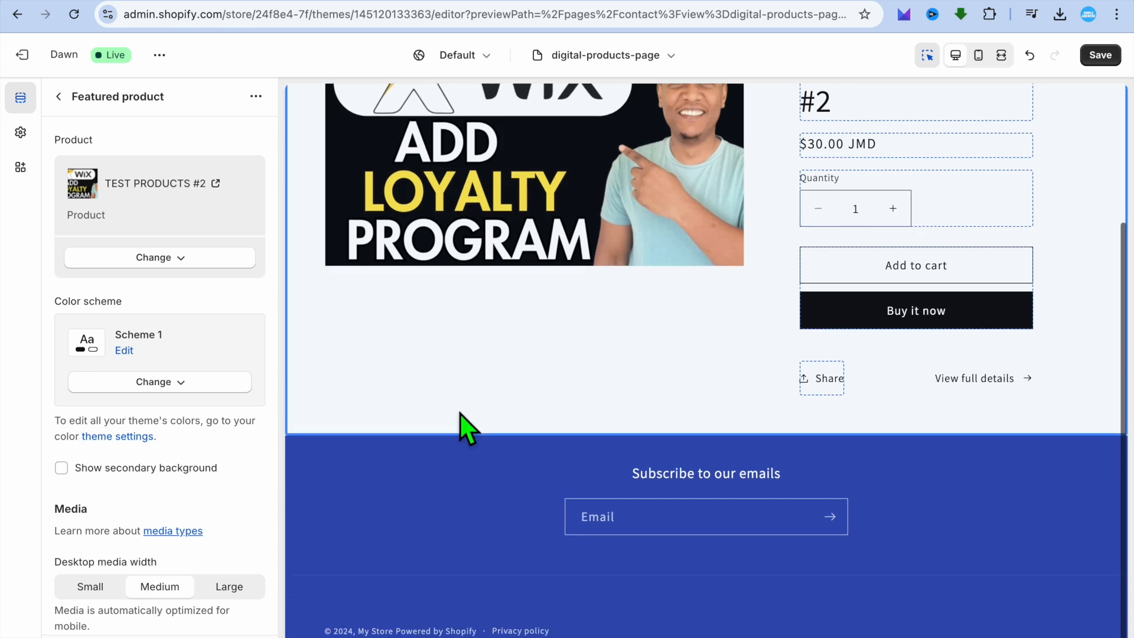
scroll(465, 427, up, 3)
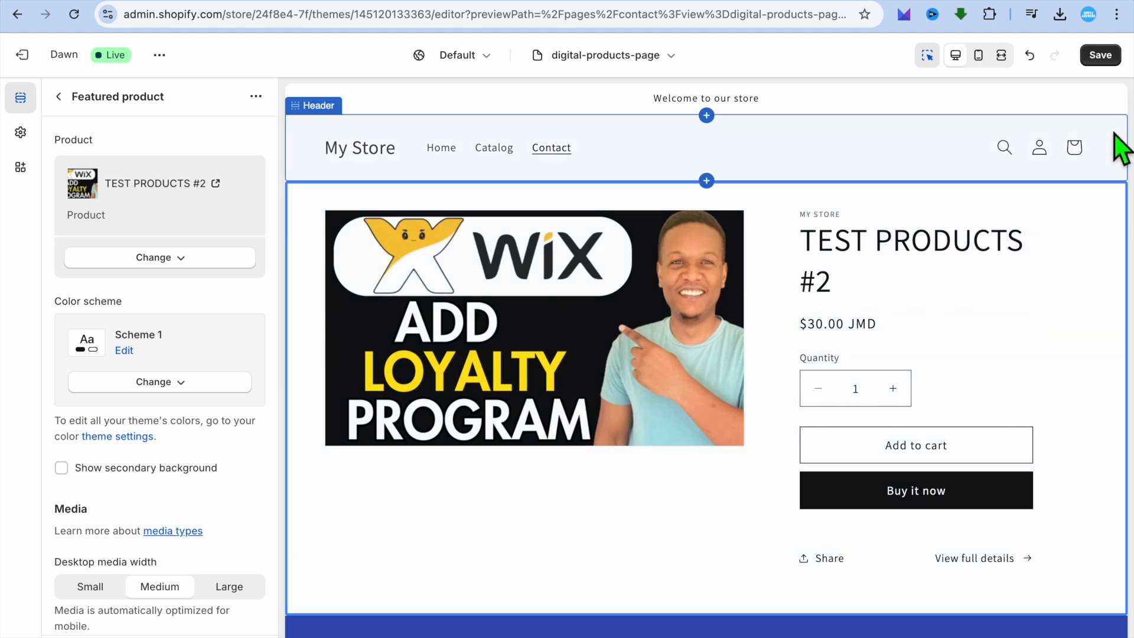
click(1101, 56)
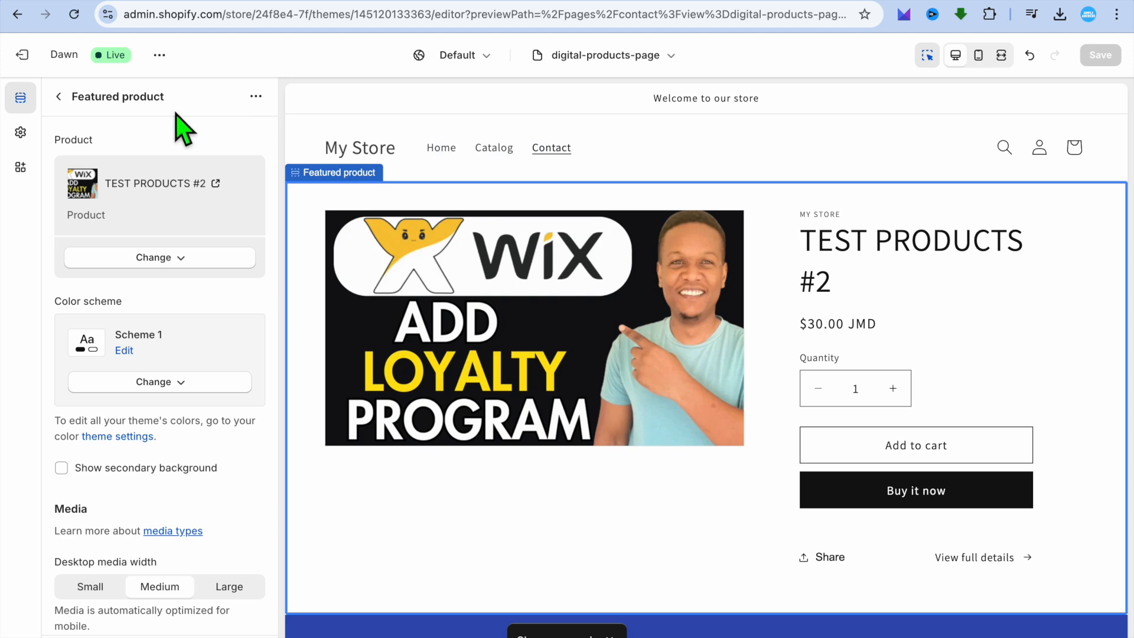
click(24, 59)
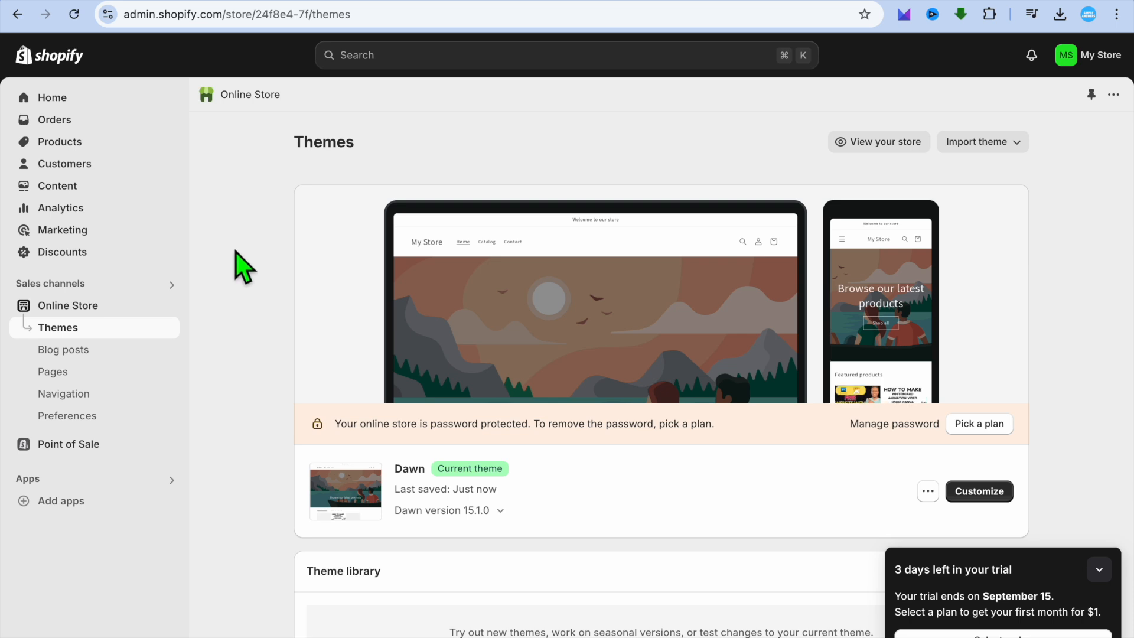
Step: Start a new page in the online store and title it DIGITTAL PRODUCTS
click(62, 378)
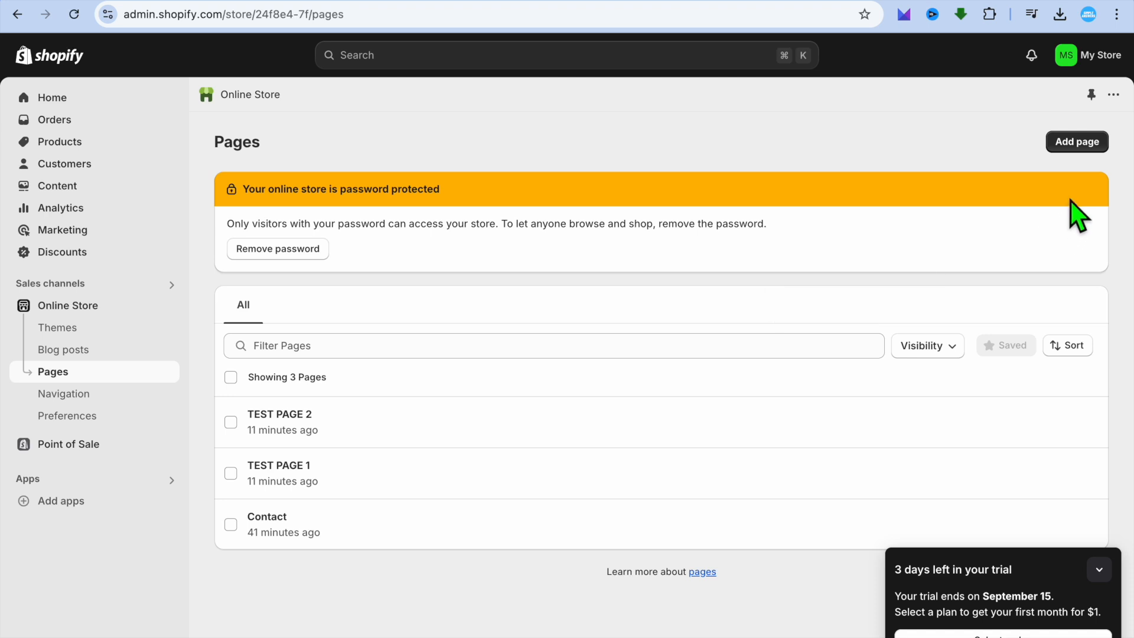
click(1075, 145)
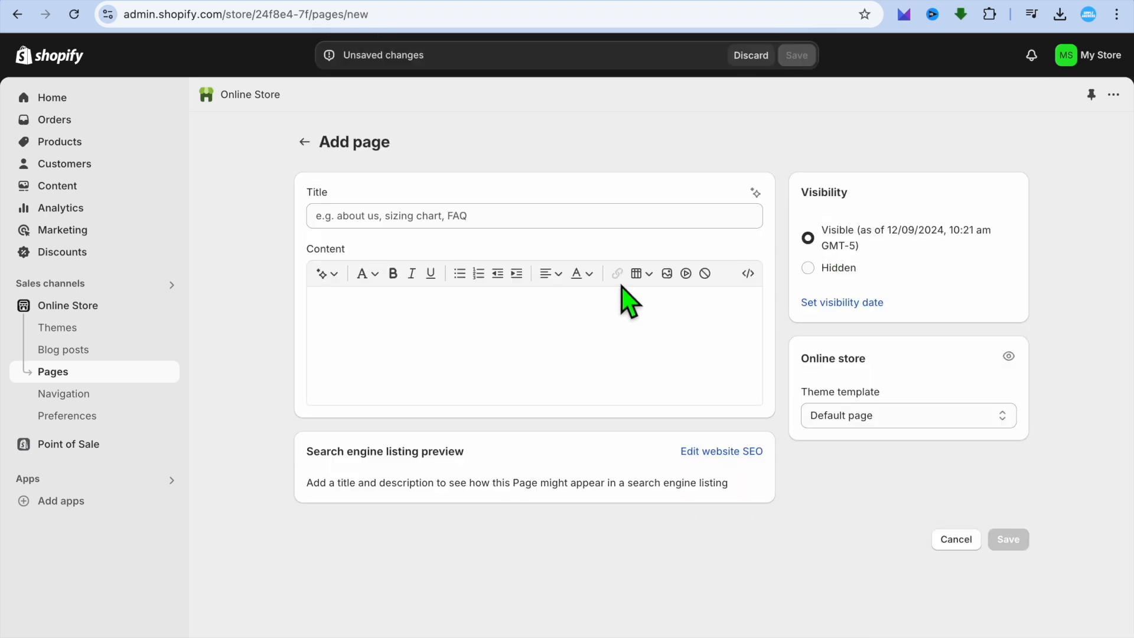
click(431, 216)
key(Caps_Lock)
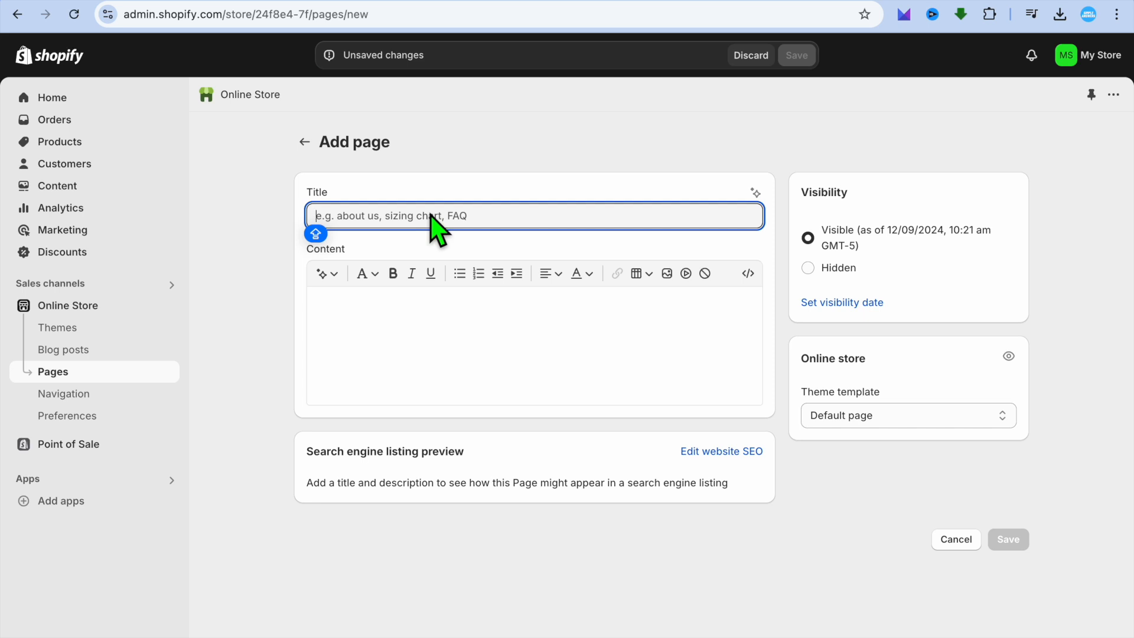
text(DIGIT)
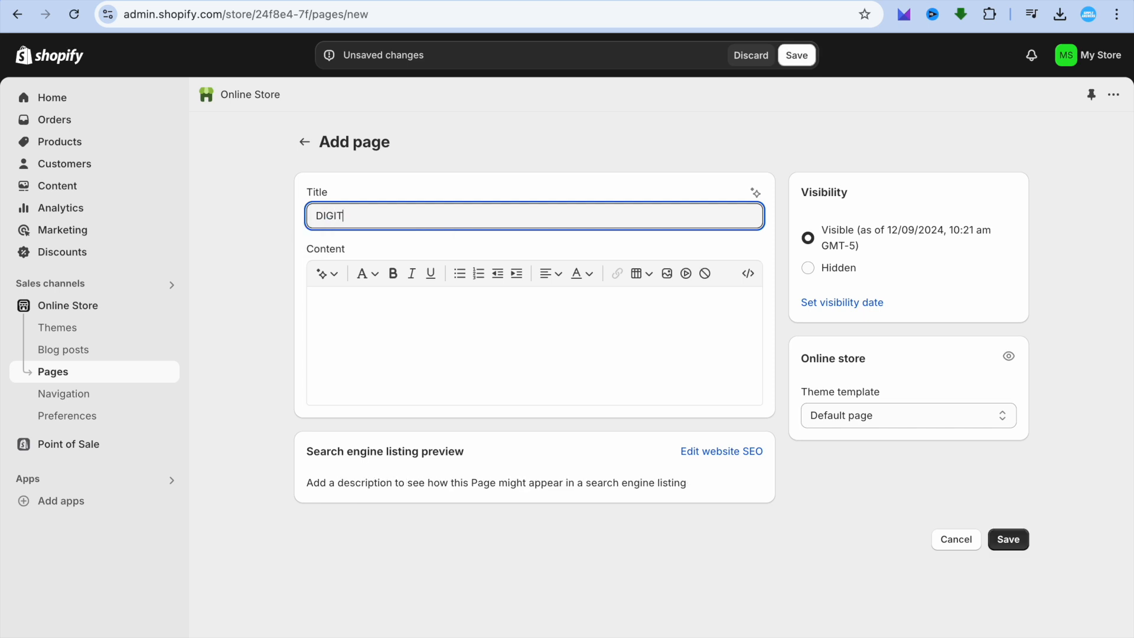
text(TAL PRODUCTS)
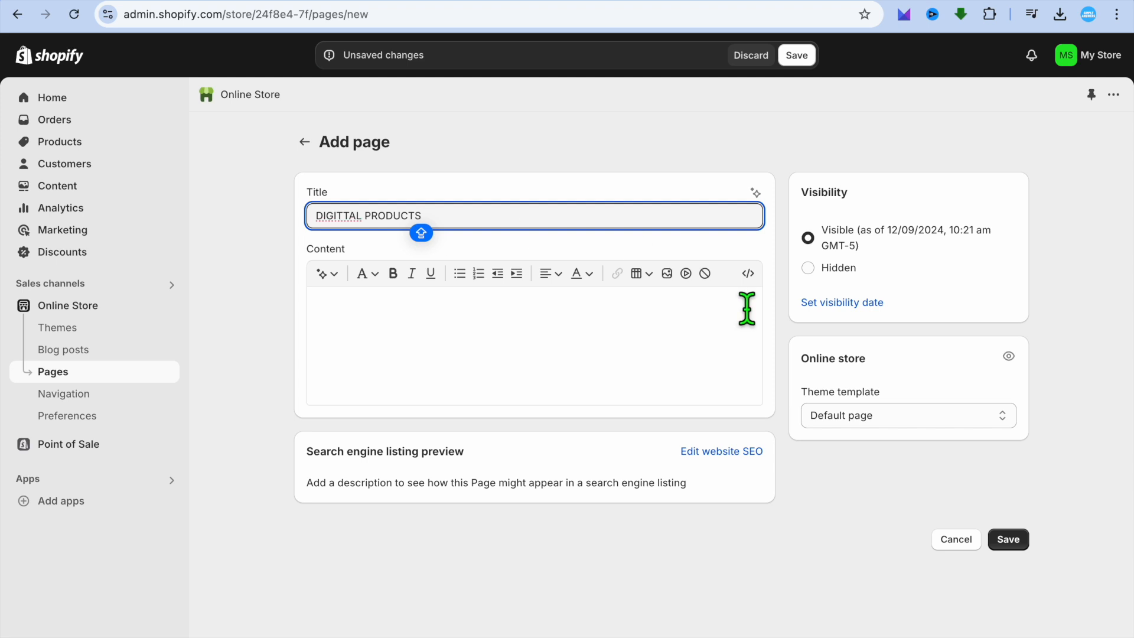
Step: Assign the digital-products-page theme template to the new page and save the page
click(891, 420)
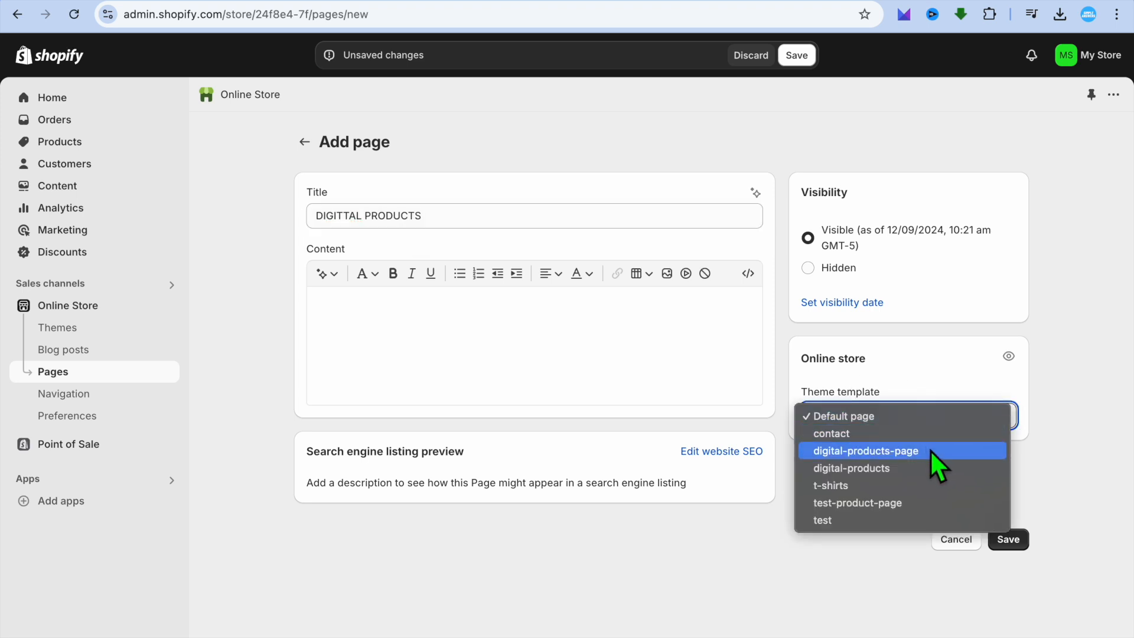
click(890, 458)
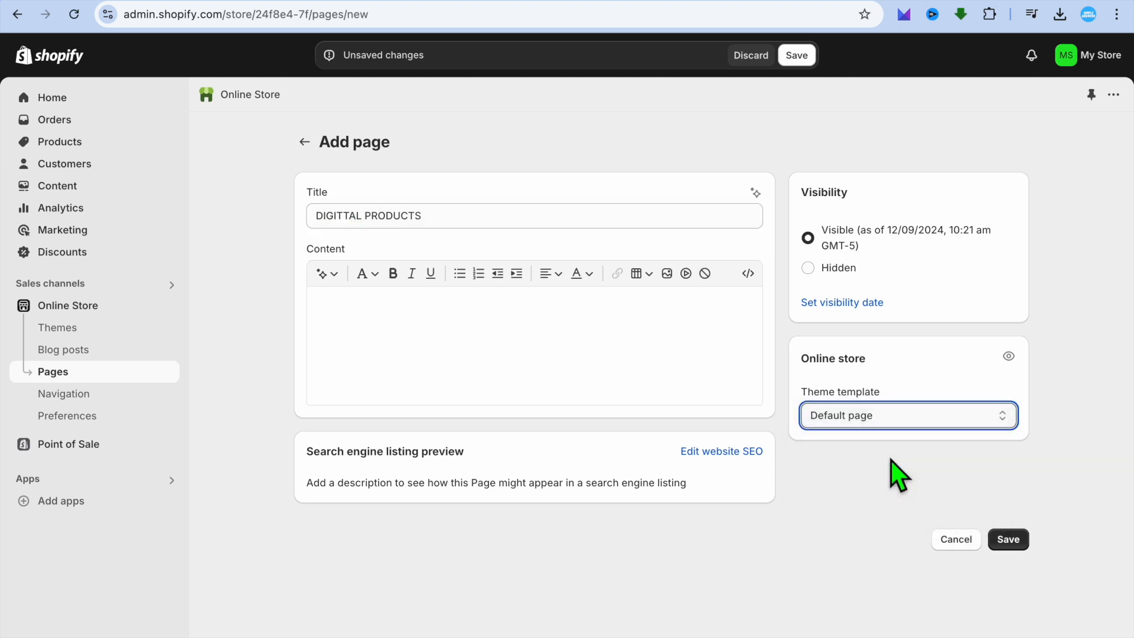
click(1026, 541)
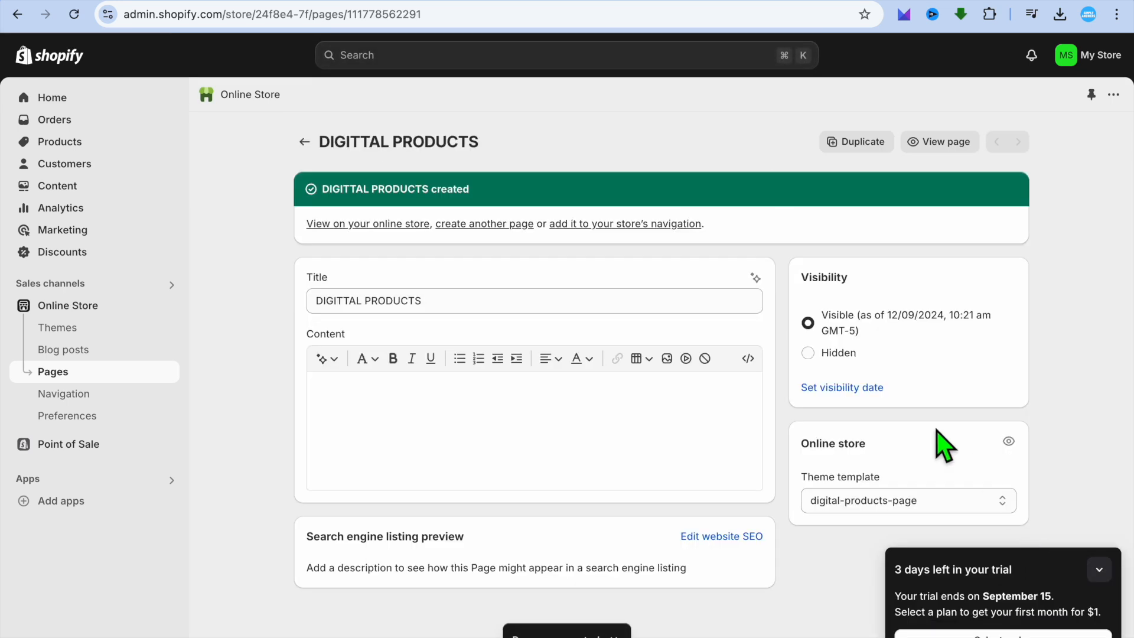
Step: View the DIGITTAL PRODUCTS page on the live store and return to the list of pages
click(935, 145)
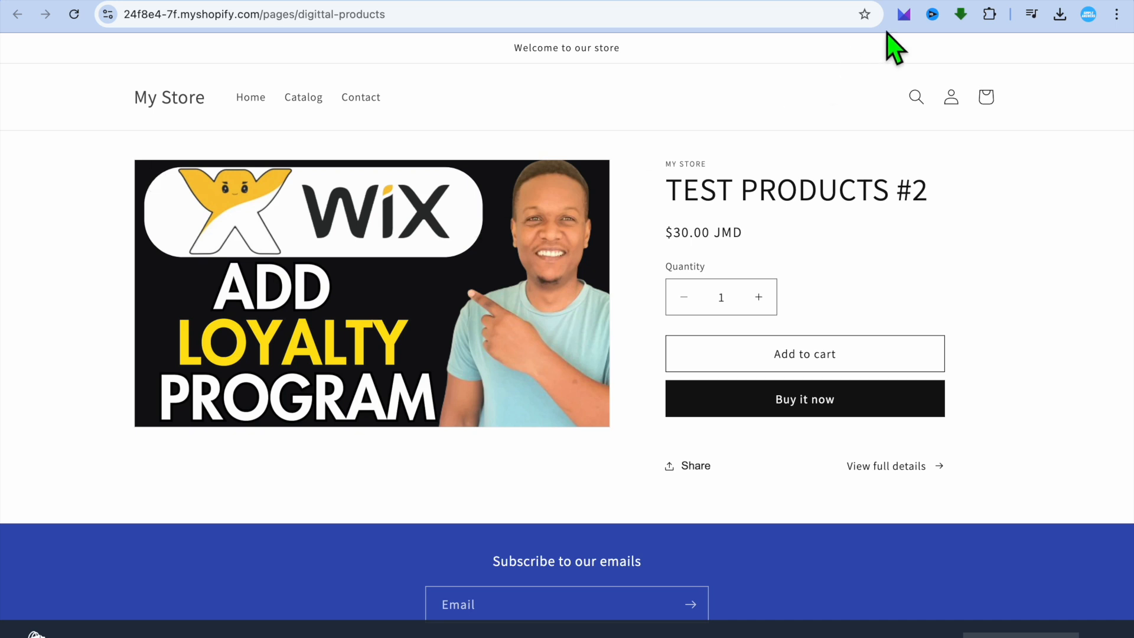
click(945, 0)
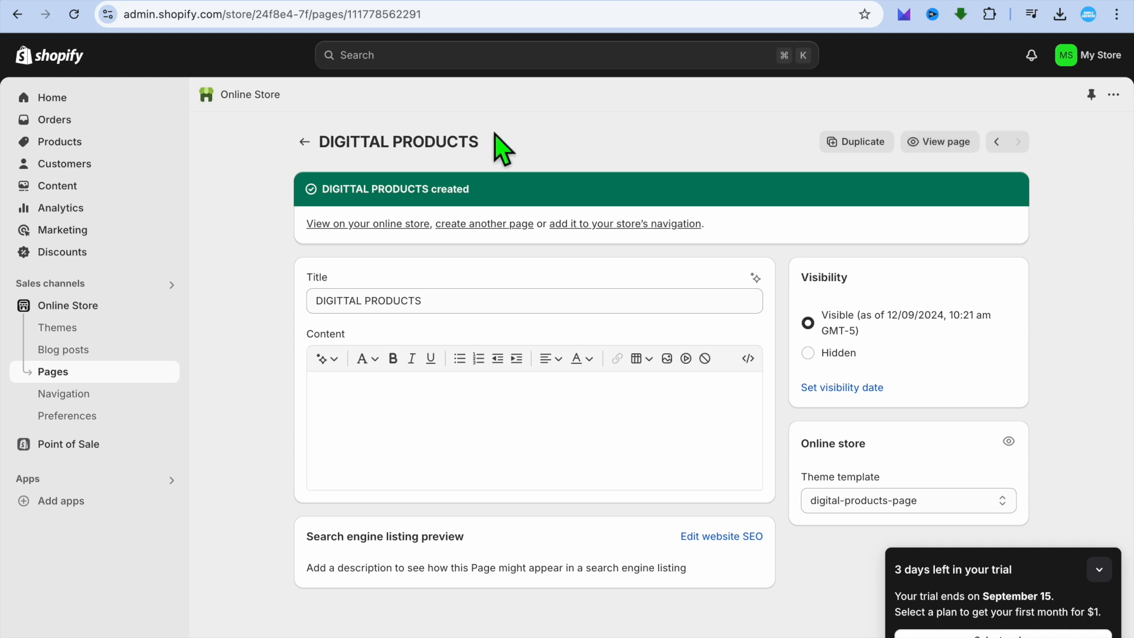
click(306, 142)
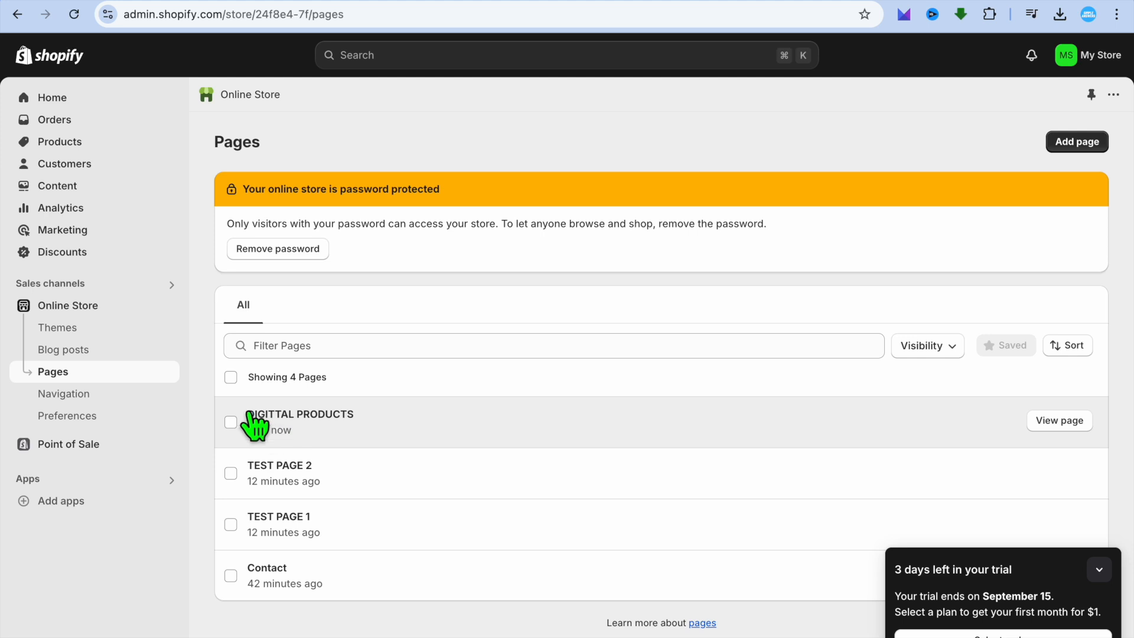
Step: Add a menu item named DIGTAL PRODUCT to the Main menu, linked to the DIGITTAL PRODUCTS page
click(83, 397)
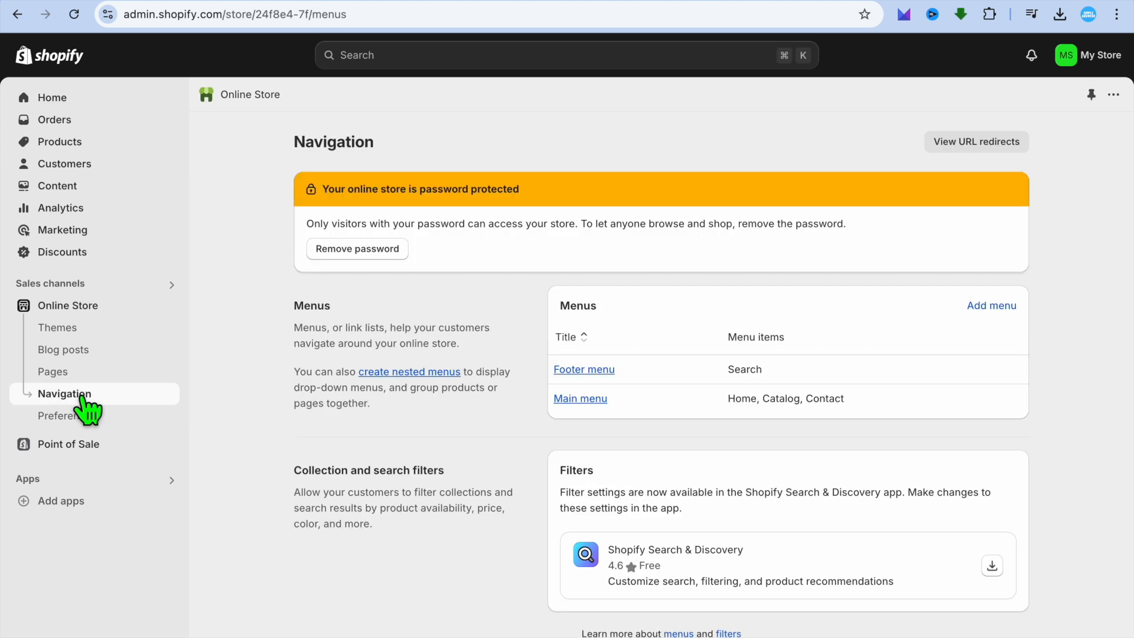
click(582, 399)
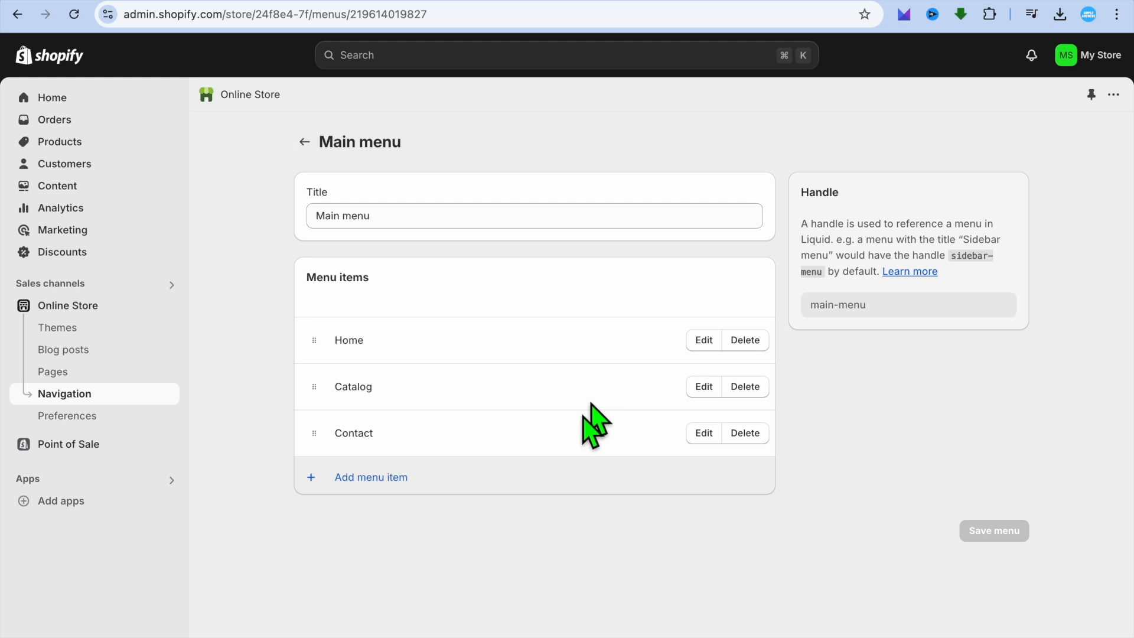
click(367, 477)
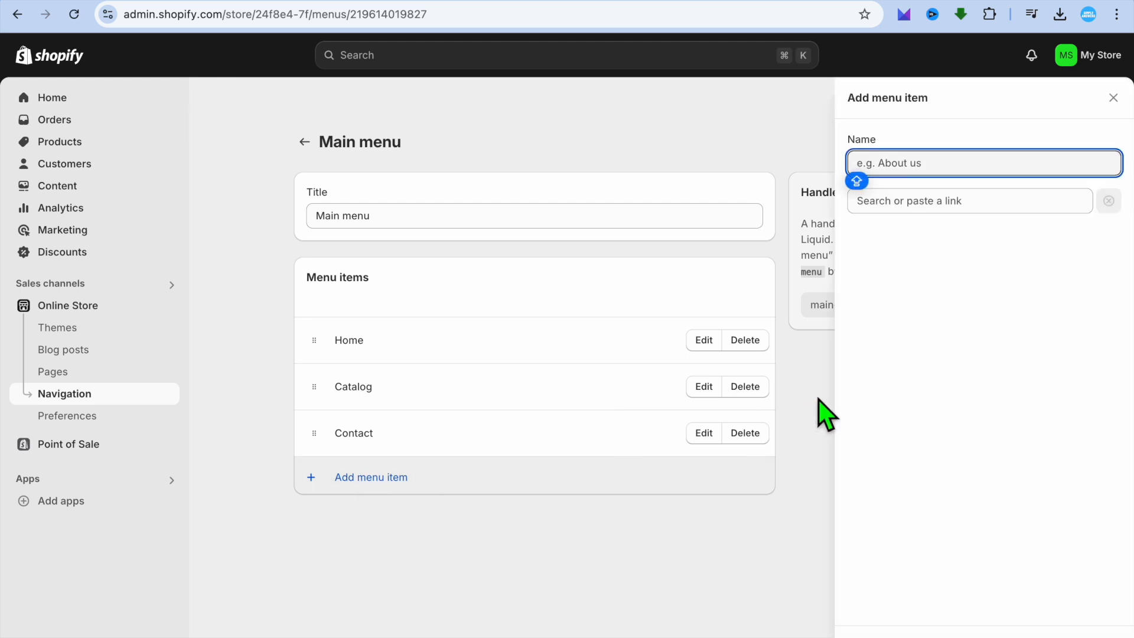
text(D)
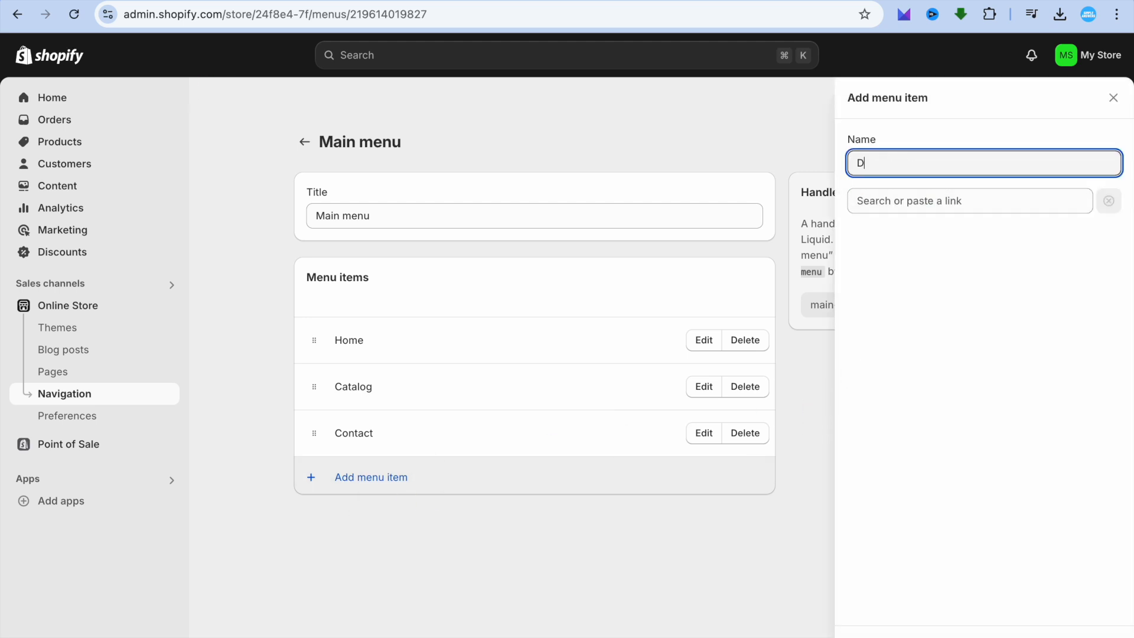
text(IGTAL PRODUCT)
click(992, 213)
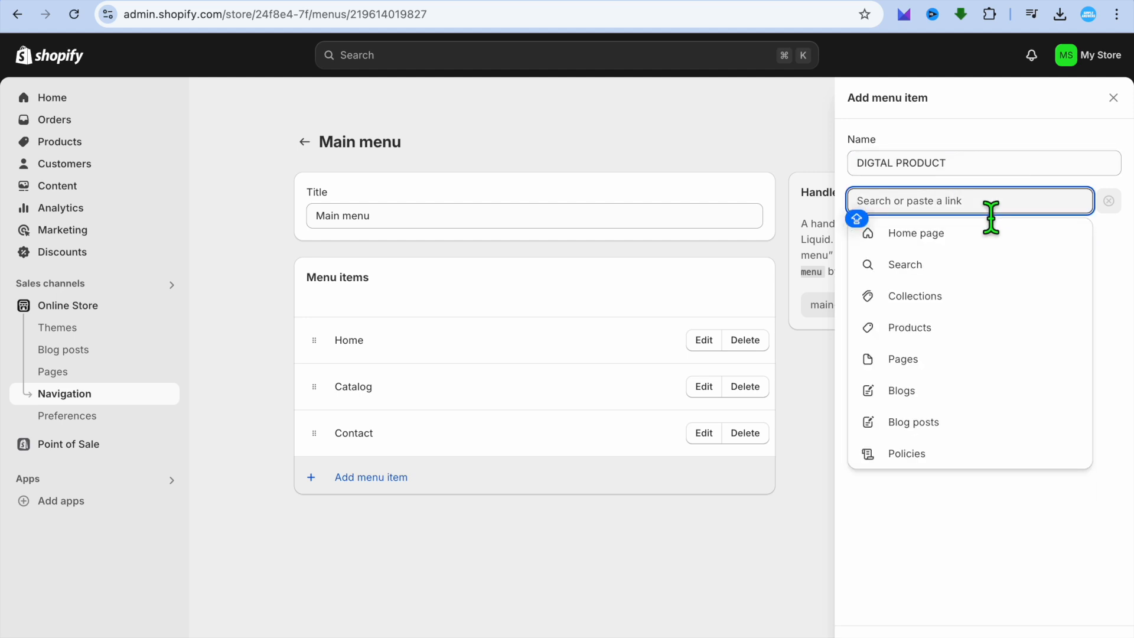
click(954, 360)
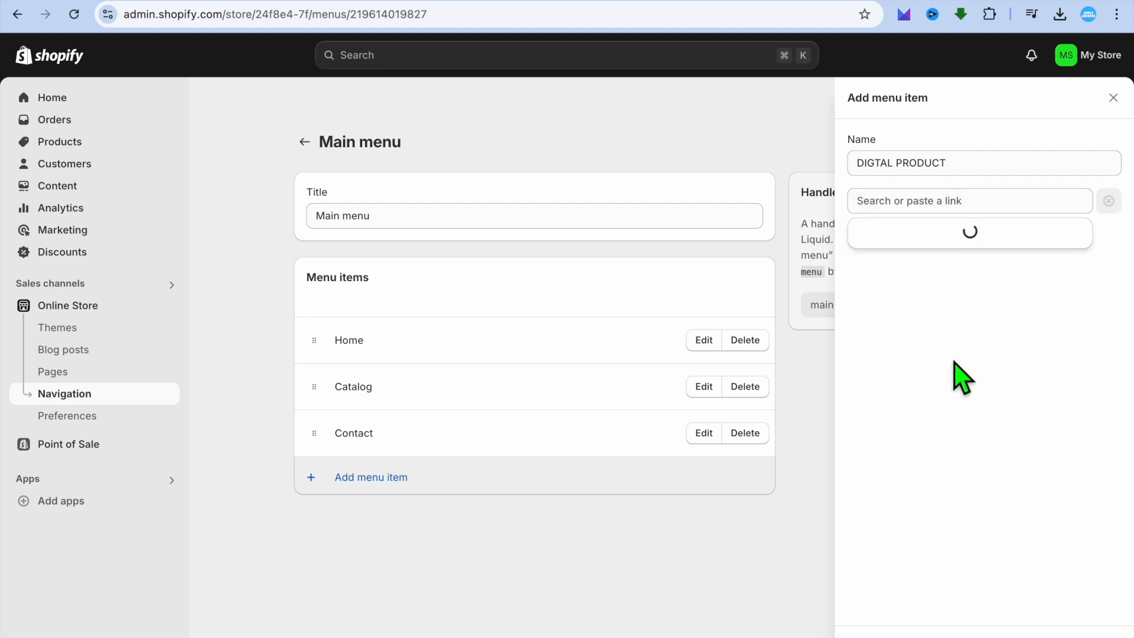
click(925, 294)
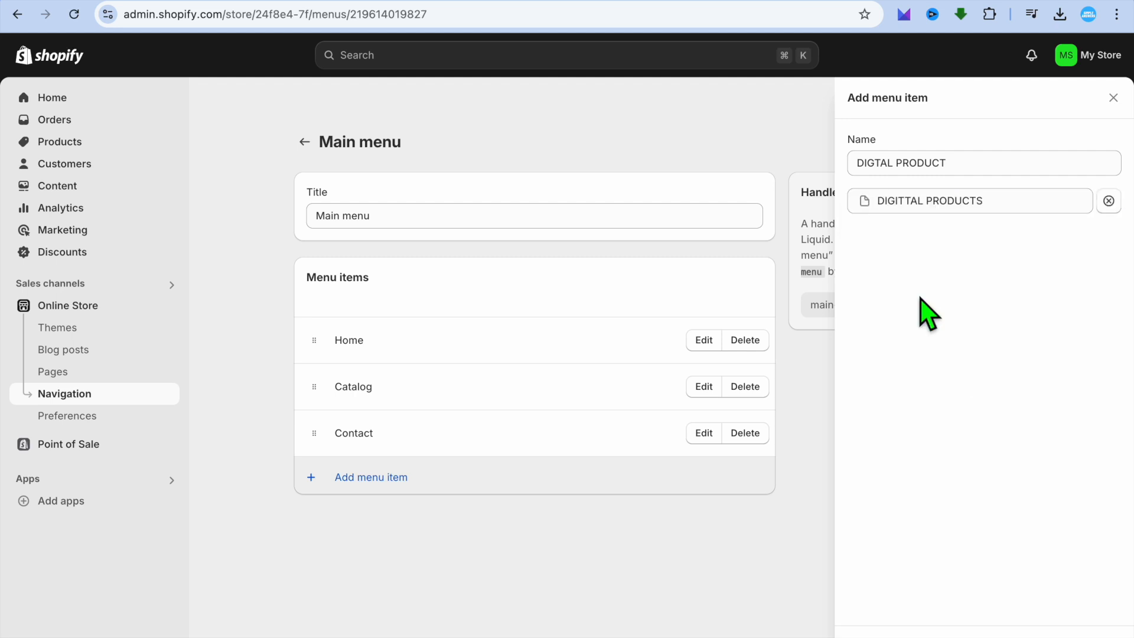
click(1105, 637)
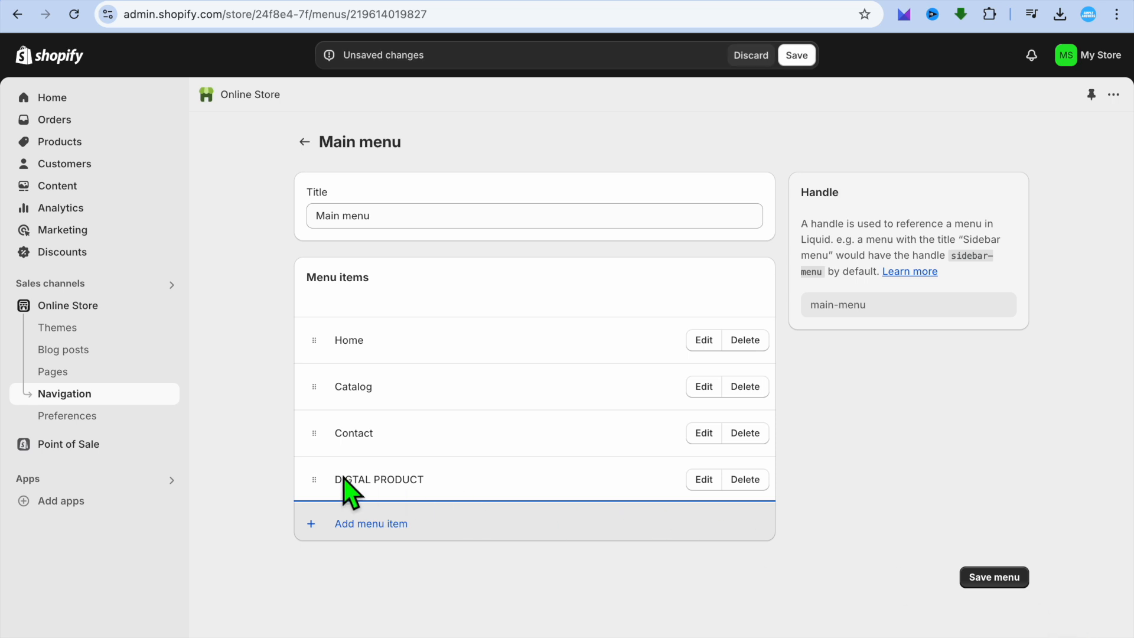
Step: Move the DIGTAL PRODUCT menu item between Home and Catalog and save the menu
drag(313, 478, 319, 416)
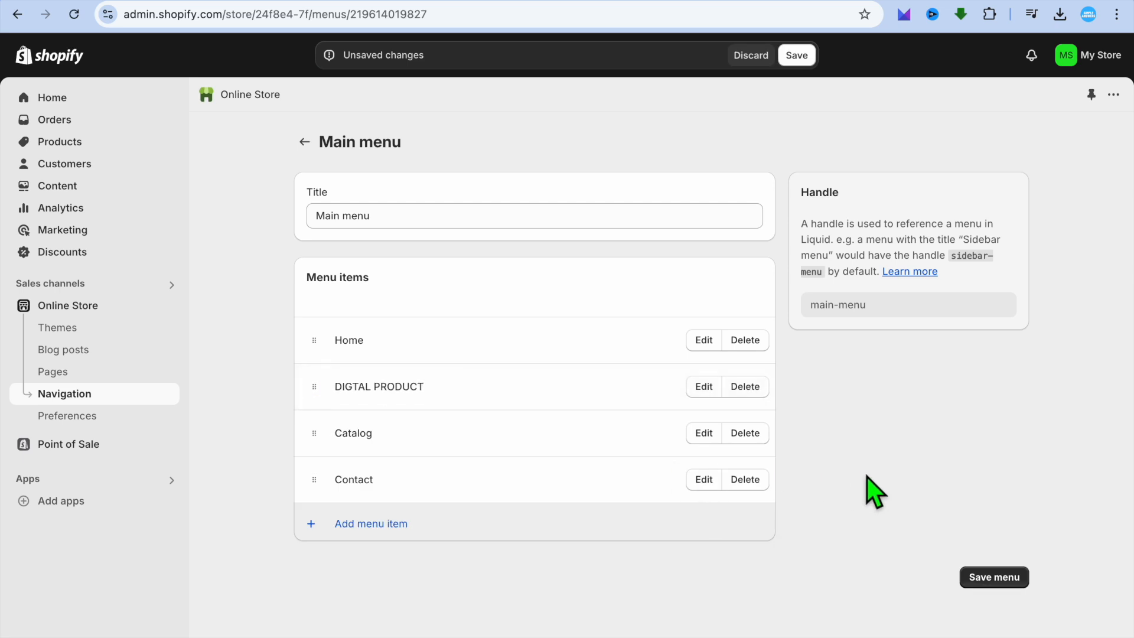
click(1006, 577)
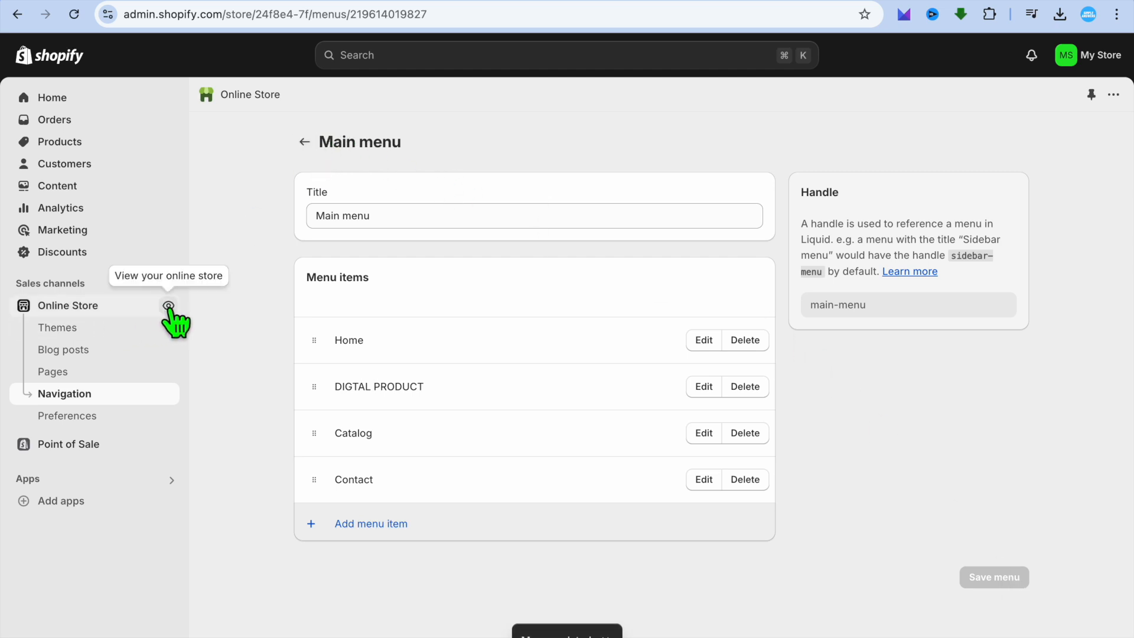
Step: View the online store and check the page that the DIGTAL PRODUCT navigation link opens
click(169, 307)
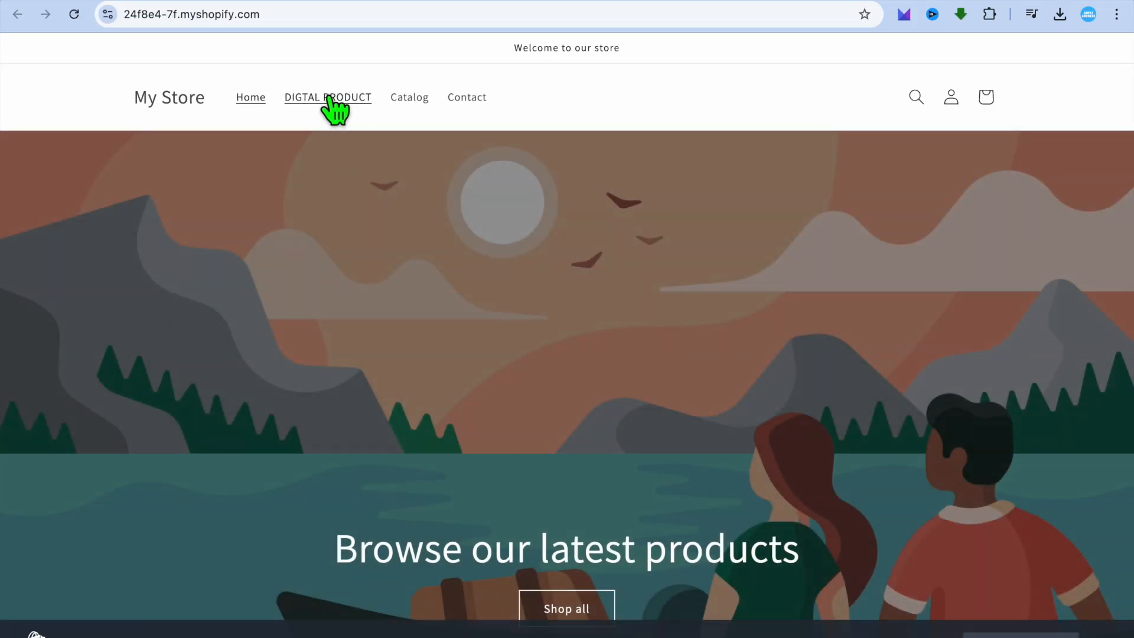
click(331, 99)
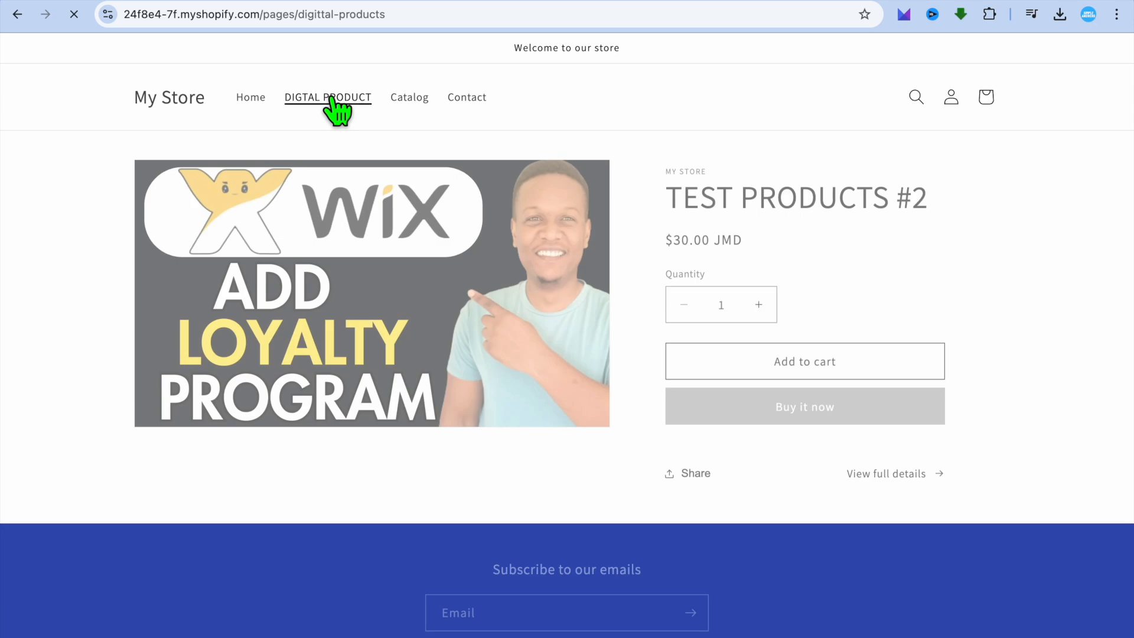
scroll(663, 215, down, 2)
scroll(657, 200, up, 2)
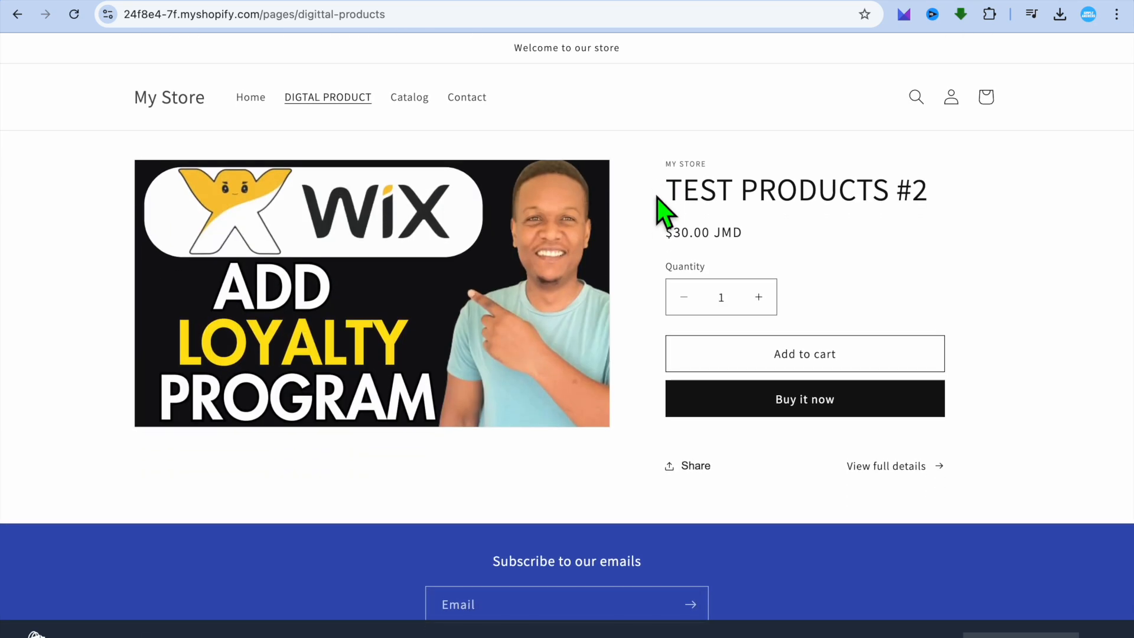